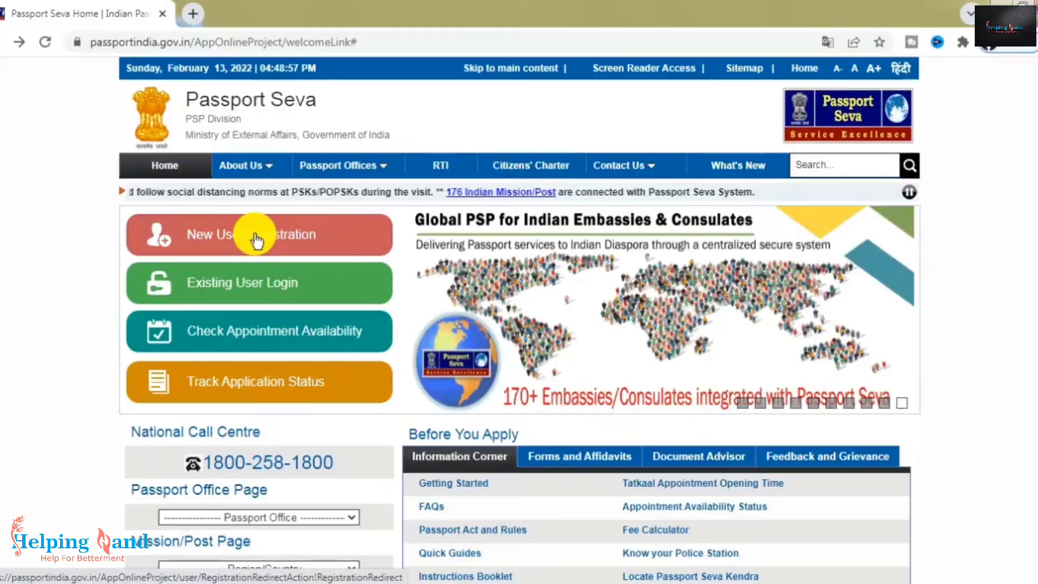
- Start a new user registration set to a Passport Office rather than CPV Delhi
{"action": "left_click", "coordinate": [465, 260]}
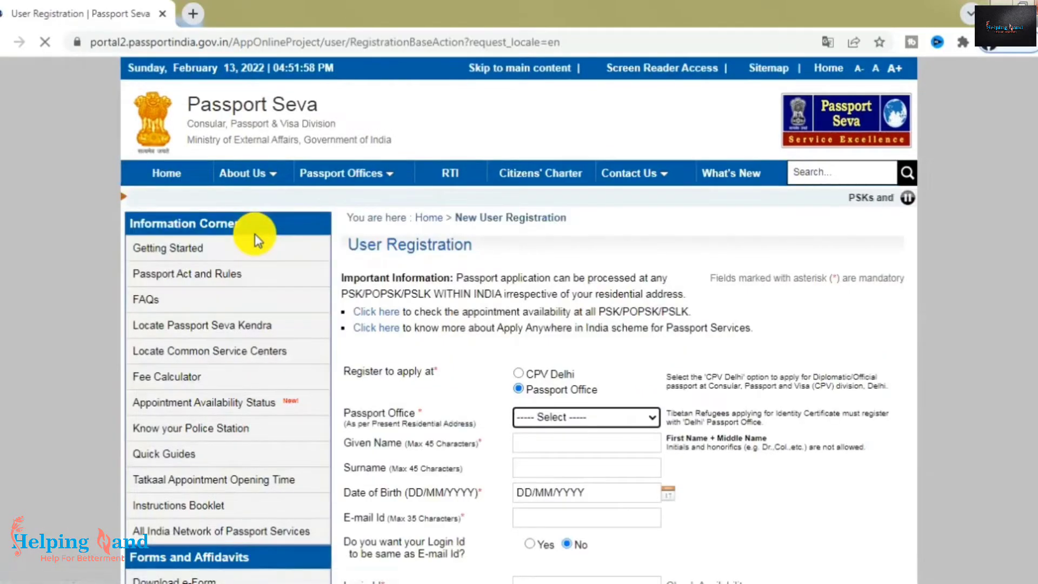
{"action": "scroll", "coordinate": [532, 306], "scroll_direction": "down", "scroll_amount": 2}
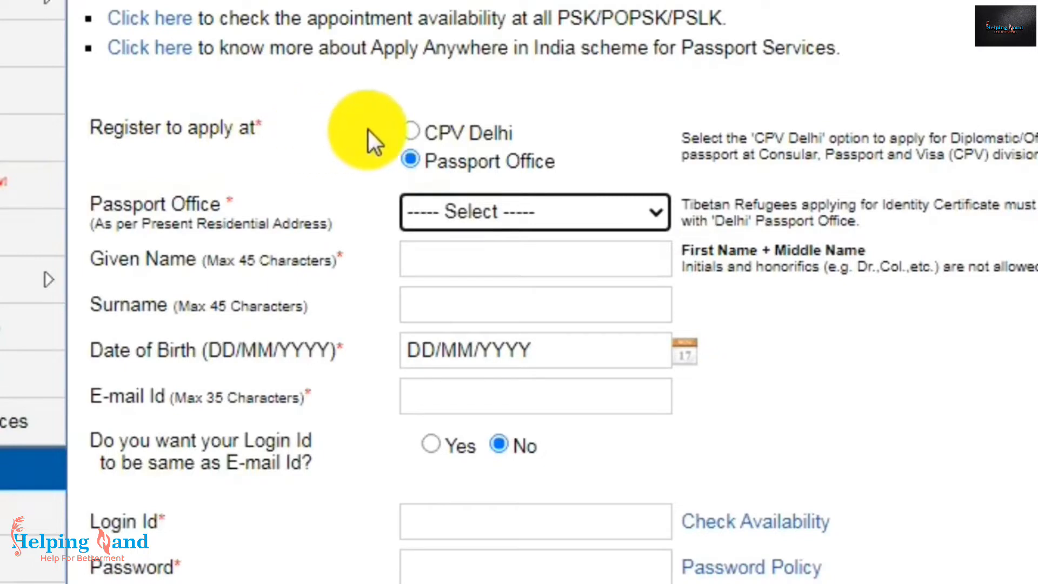
{"action": "left_click", "coordinate": [413, 131]}
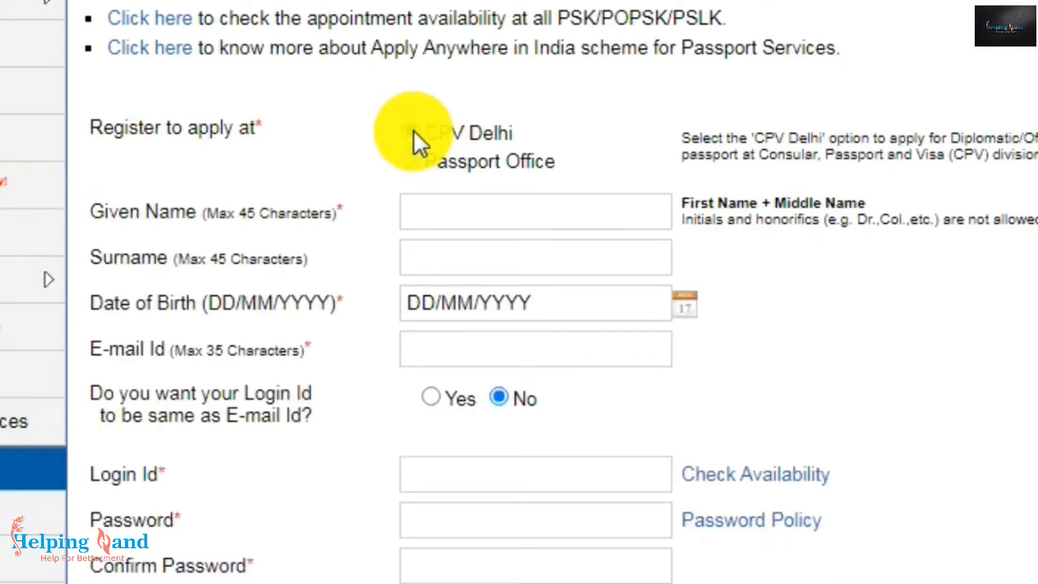
{"action": "left_click", "coordinate": [413, 159]}
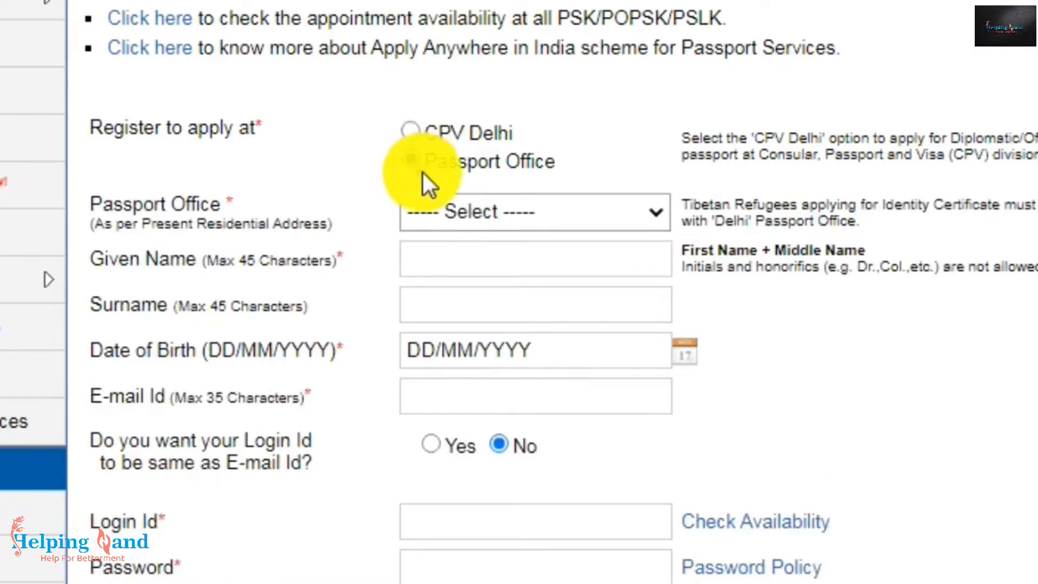
- Choose Jaipur from the Passport Office dropdown
{"action": "left_click", "coordinate": [473, 206]}
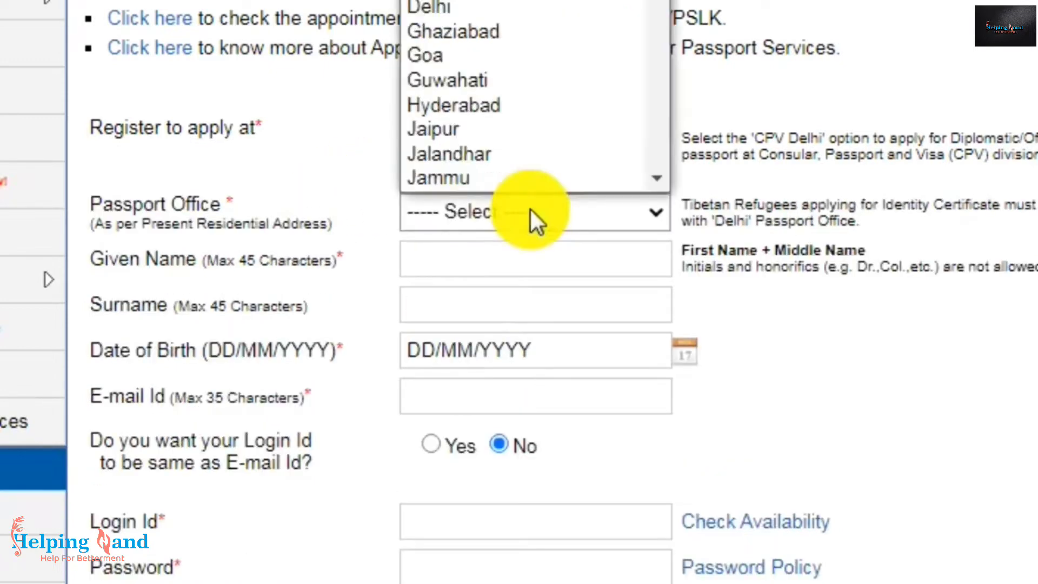
{"action": "scroll", "coordinate": [505, 132], "scroll_direction": "down", "scroll_amount": 1}
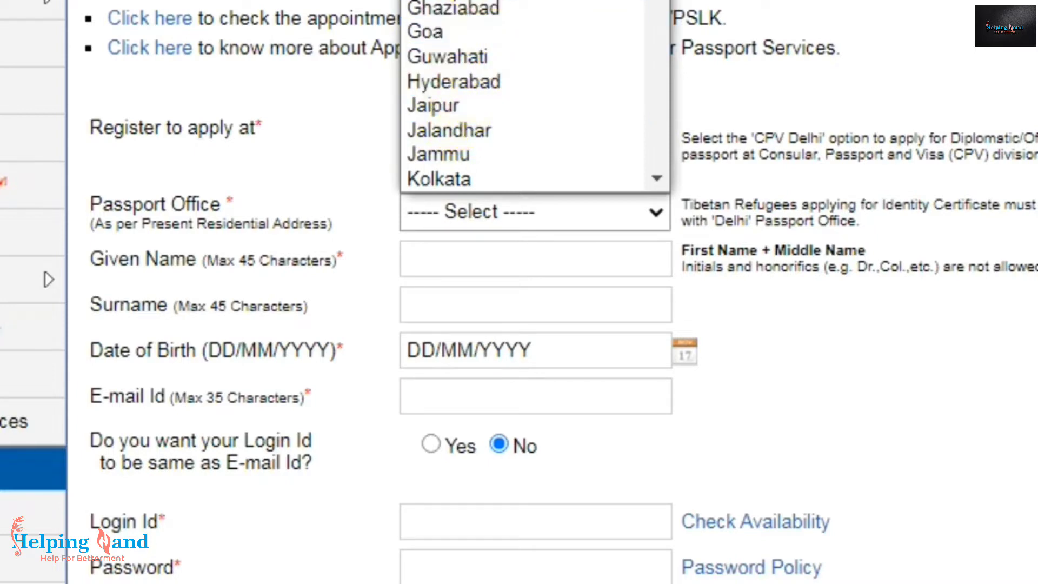
{"action": "left_click", "coordinate": [458, 105]}
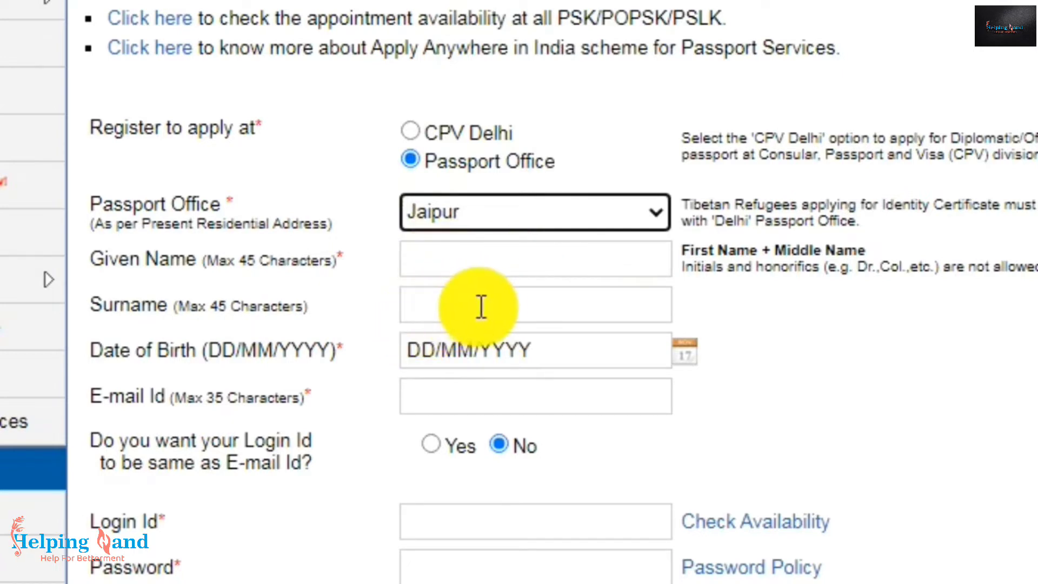
{"action": "scroll", "coordinate": [481, 306], "scroll_direction": "down", "scroll_amount": 3}
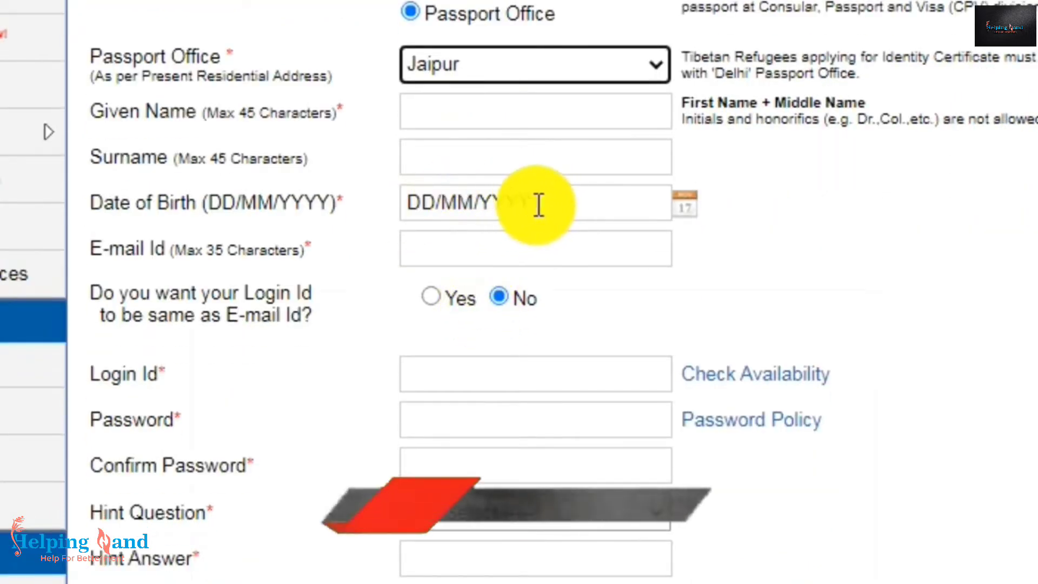
- Set 'Login Id same as E-mail Id' to Yes, leaving the date of birth unpicked
{"action": "left_click", "coordinate": [691, 202]}
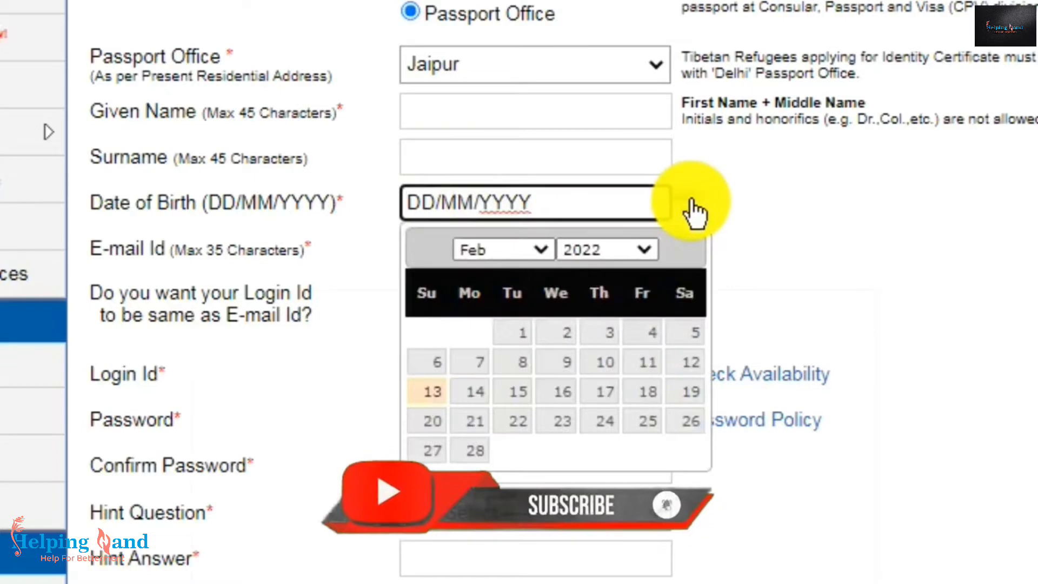
{"action": "left_click", "coordinate": [694, 210]}
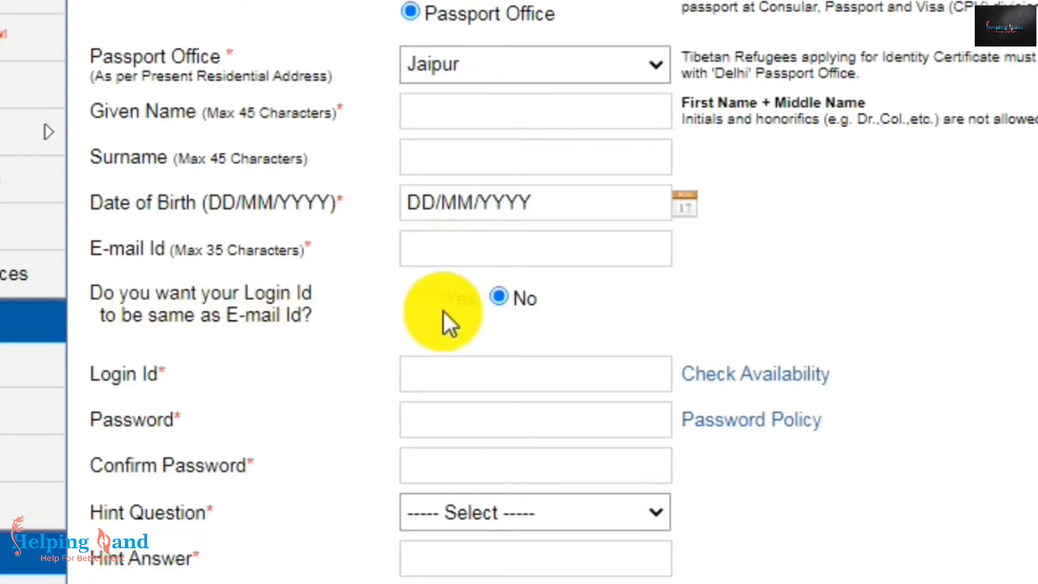
{"action": "left_click", "coordinate": [433, 297]}
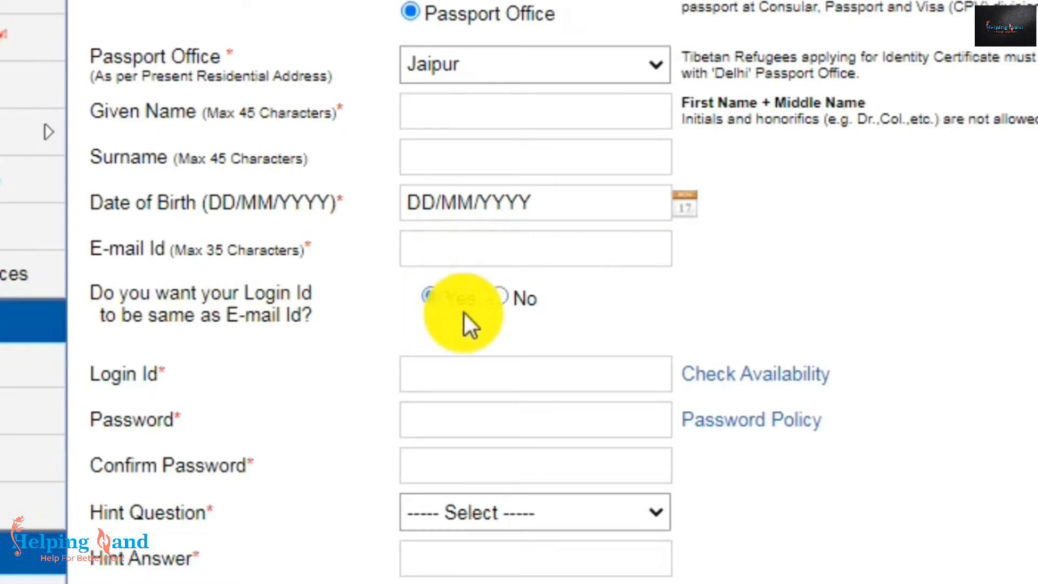
{"action": "left_click", "coordinate": [497, 298]}
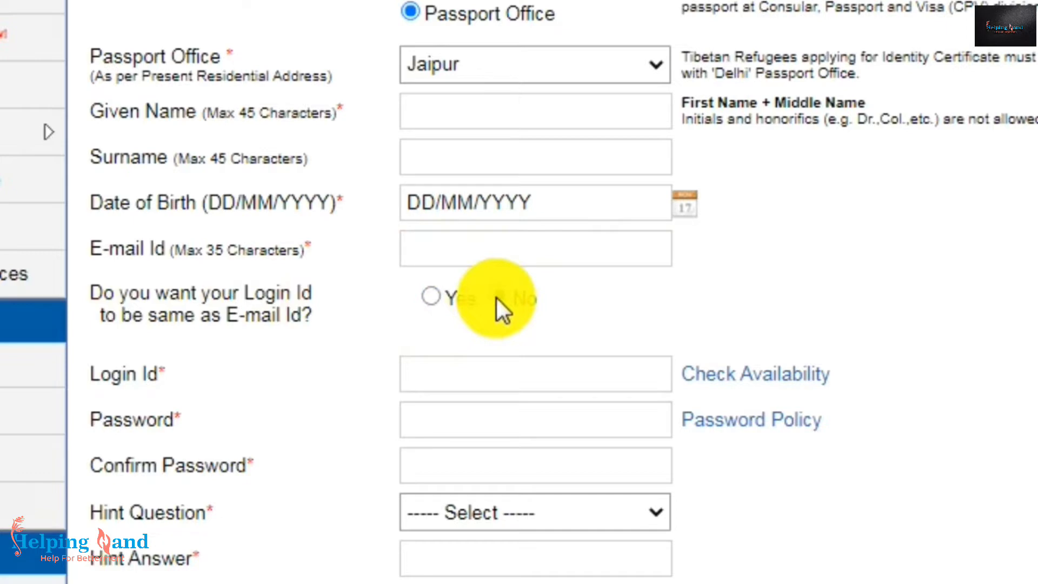
{"action": "left_click", "coordinate": [430, 298]}
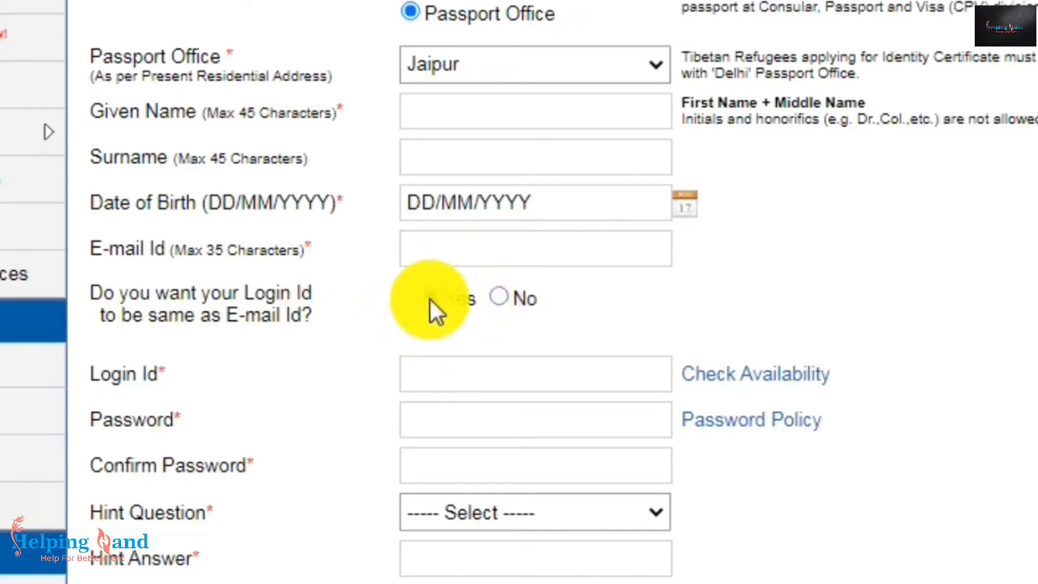
{"action": "scroll", "coordinate": [429, 298], "scroll_direction": "down", "scroll_amount": 1}
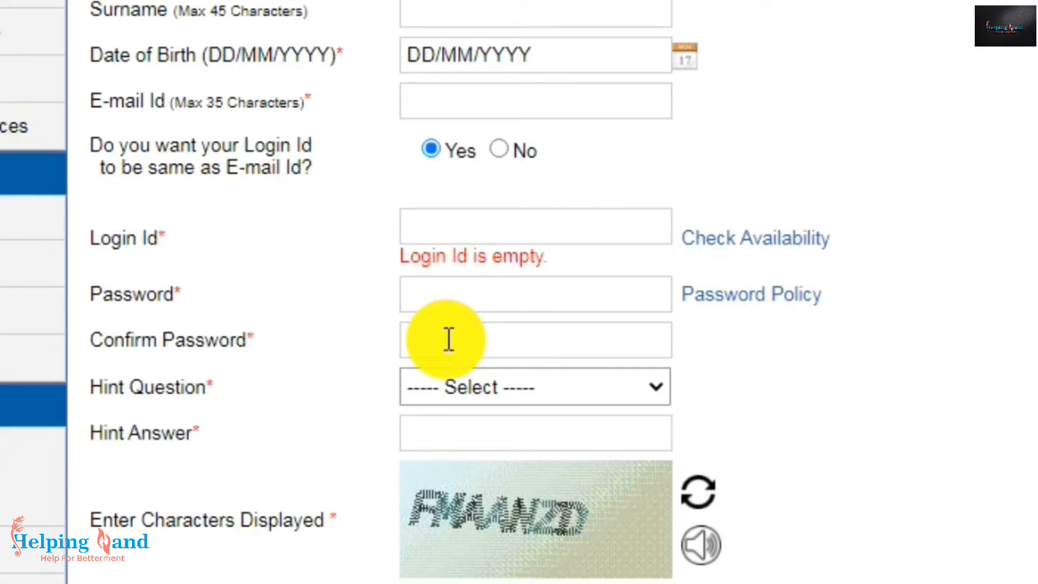
- Choose First School as the hint question, then fill in the hint answer and captcha
{"action": "left_click", "coordinate": [522, 389]}
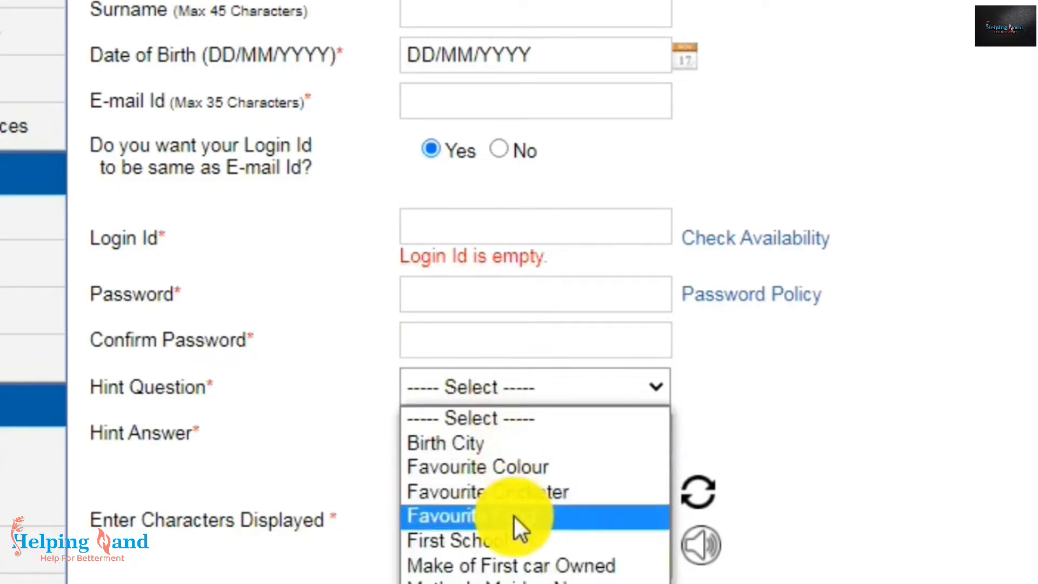
{"action": "left_click", "coordinate": [452, 549]}
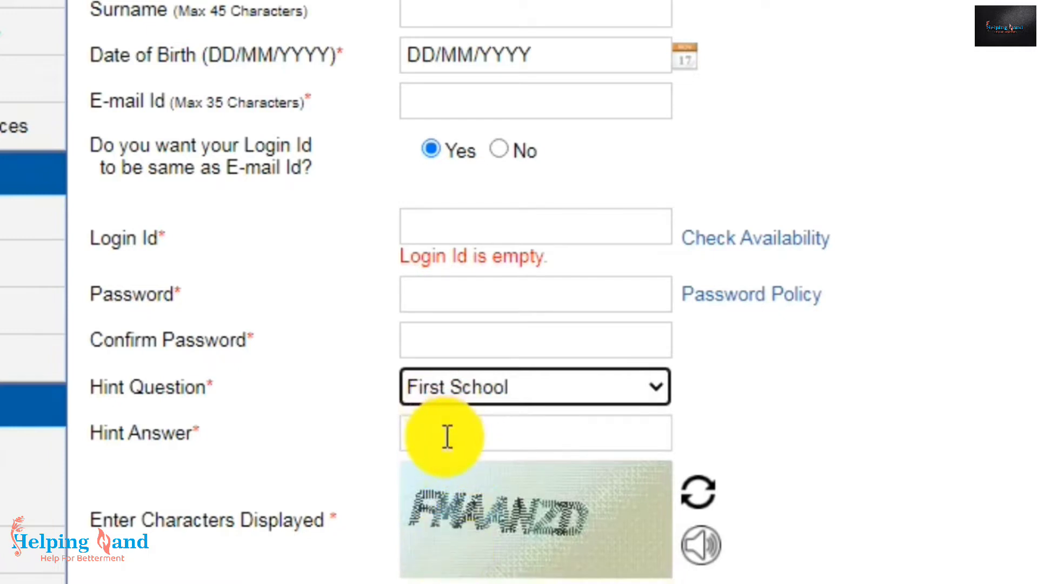
{"action": "left_click", "coordinate": [447, 437]}
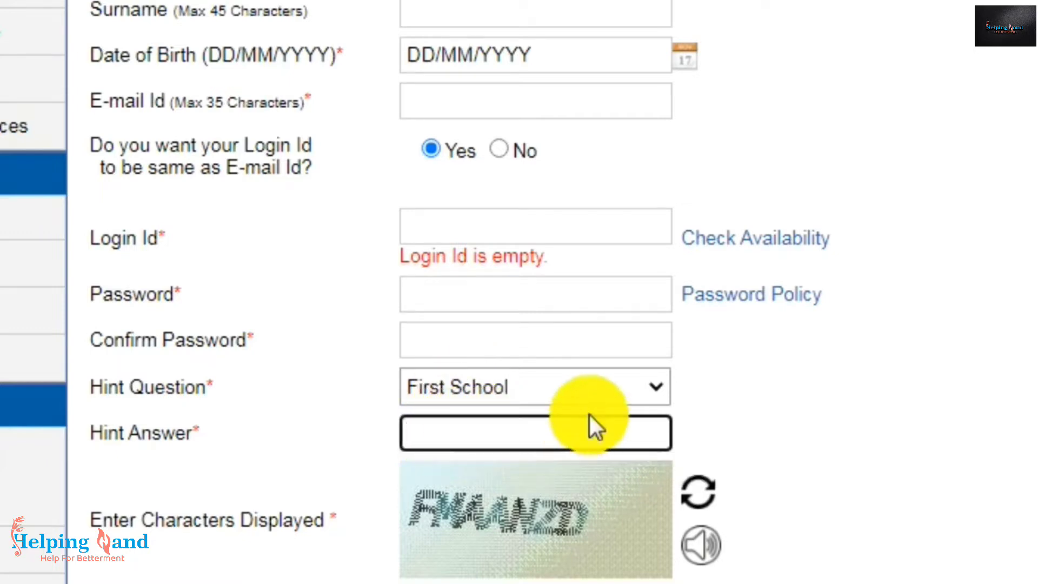
{"action": "scroll", "coordinate": [589, 417], "scroll_direction": "down", "scroll_amount": 3}
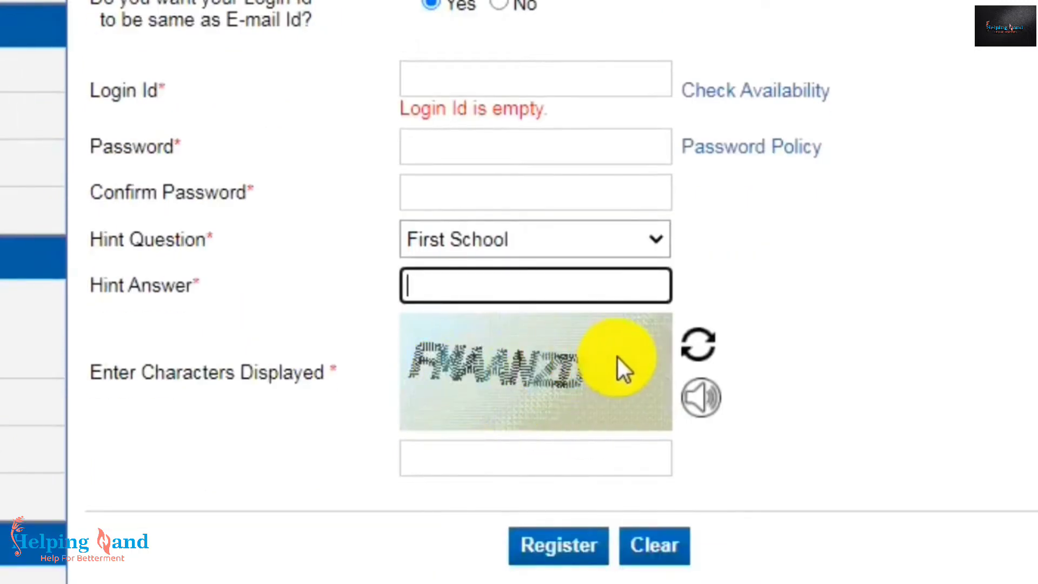
{"action": "left_click", "coordinate": [479, 457]}
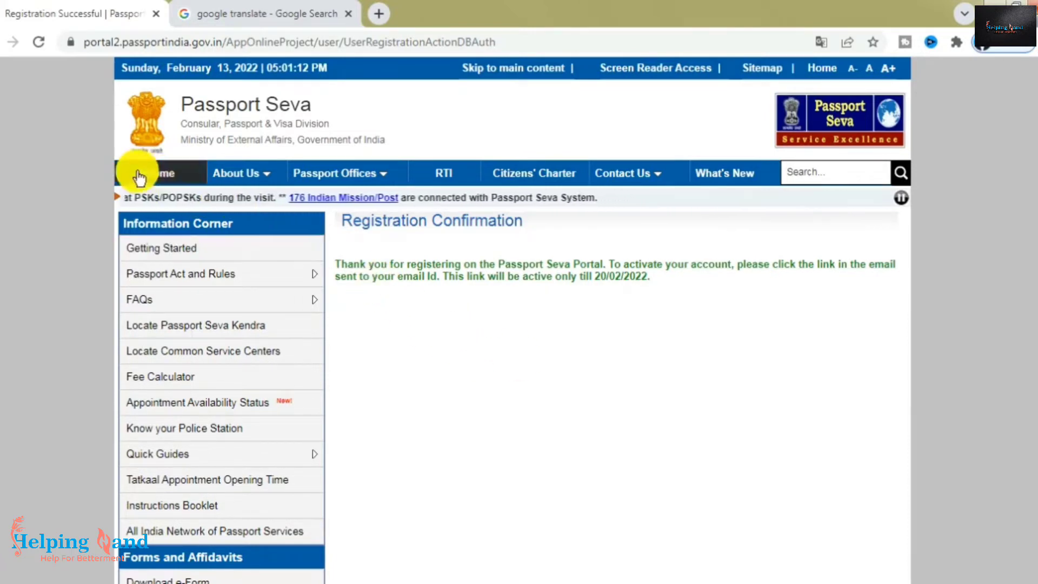
- Return to the Passport Seva home page and go to Existing User Login
{"action": "left_click", "coordinate": [155, 174]}
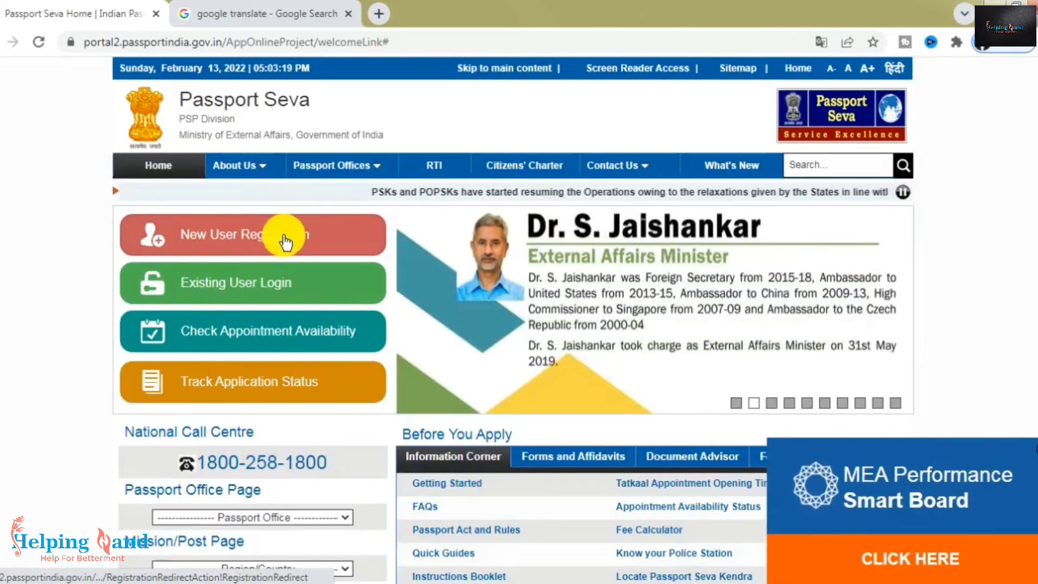
{"action": "left_click", "coordinate": [263, 292]}
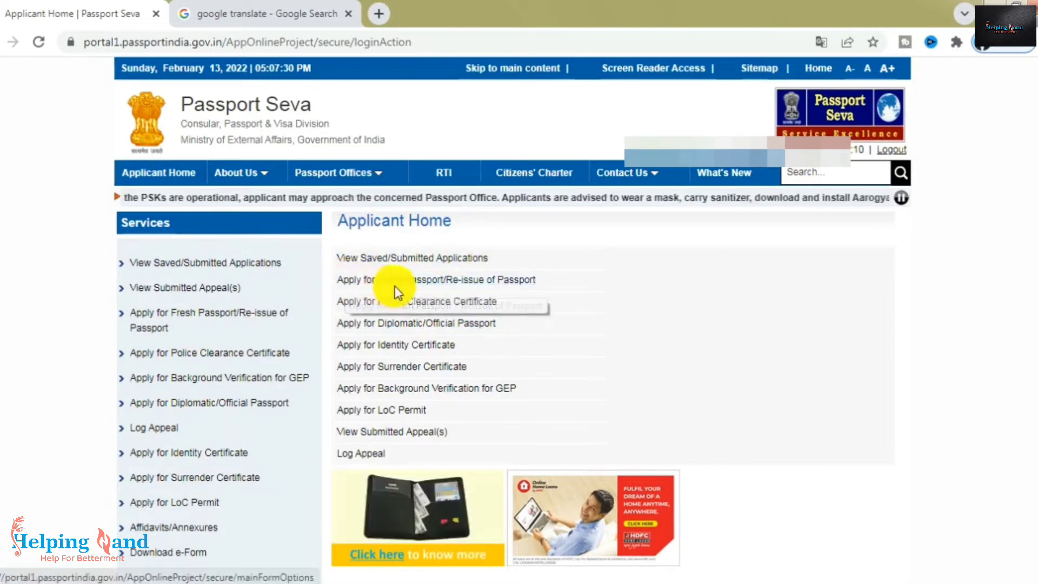
- Begin the online Fresh Passport/Re-issue form and pick Rajasthan as the state
{"action": "left_click", "coordinate": [478, 281]}
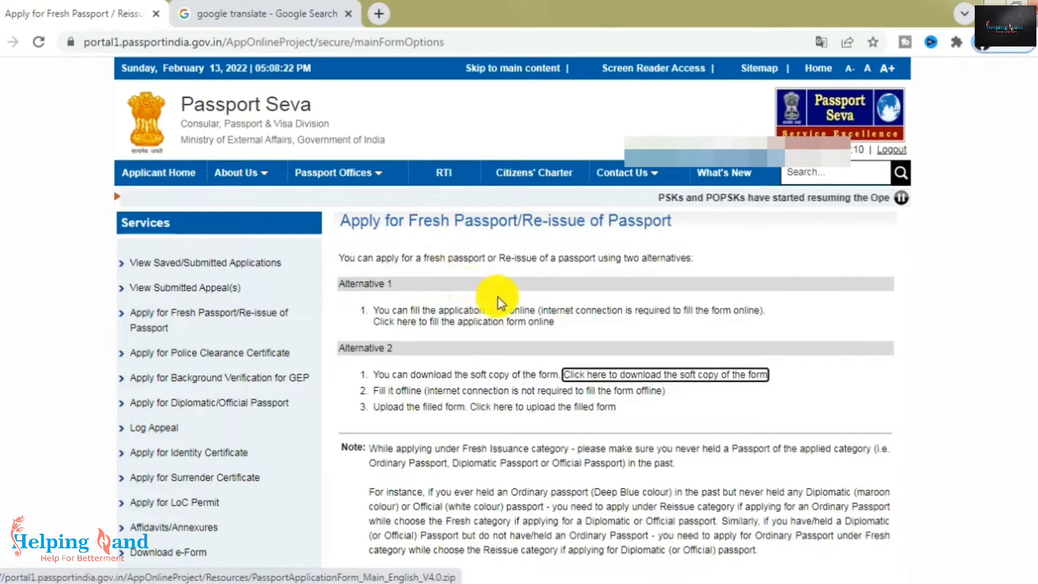
{"action": "scroll", "coordinate": [497, 296], "scroll_direction": "down", "scroll_amount": 4}
{"action": "scroll", "coordinate": [496, 295], "scroll_direction": "up", "scroll_amount": 4}
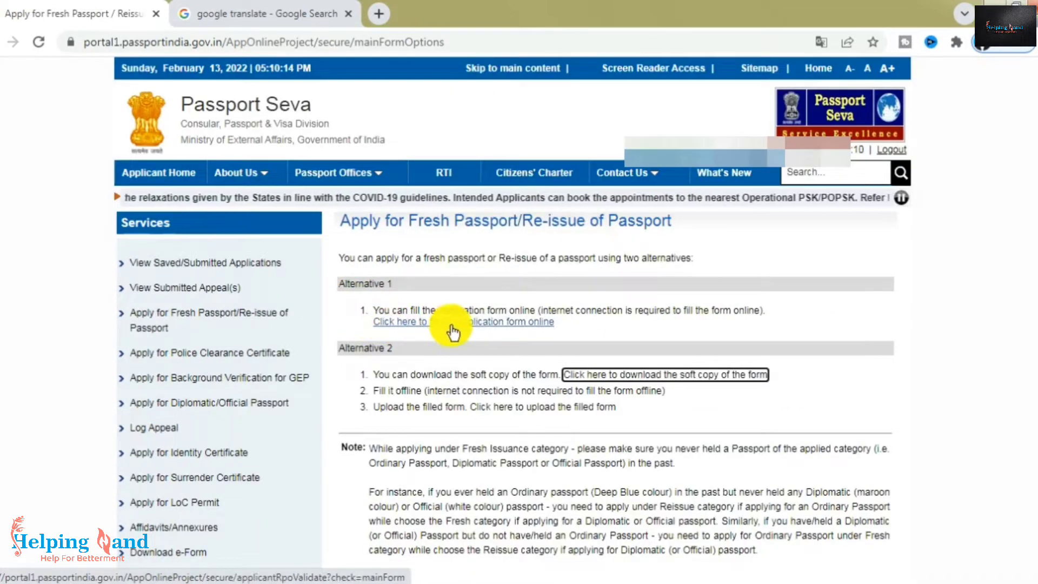
{"action": "left_click", "coordinate": [482, 325]}
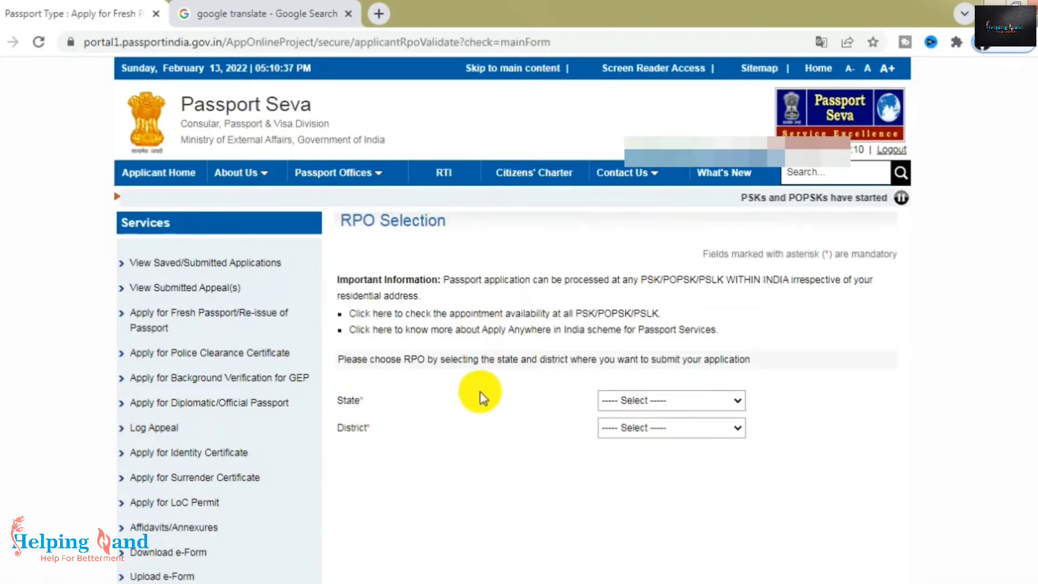
{"action": "left_click", "coordinate": [697, 405]}
{"action": "key", "text": "r"}
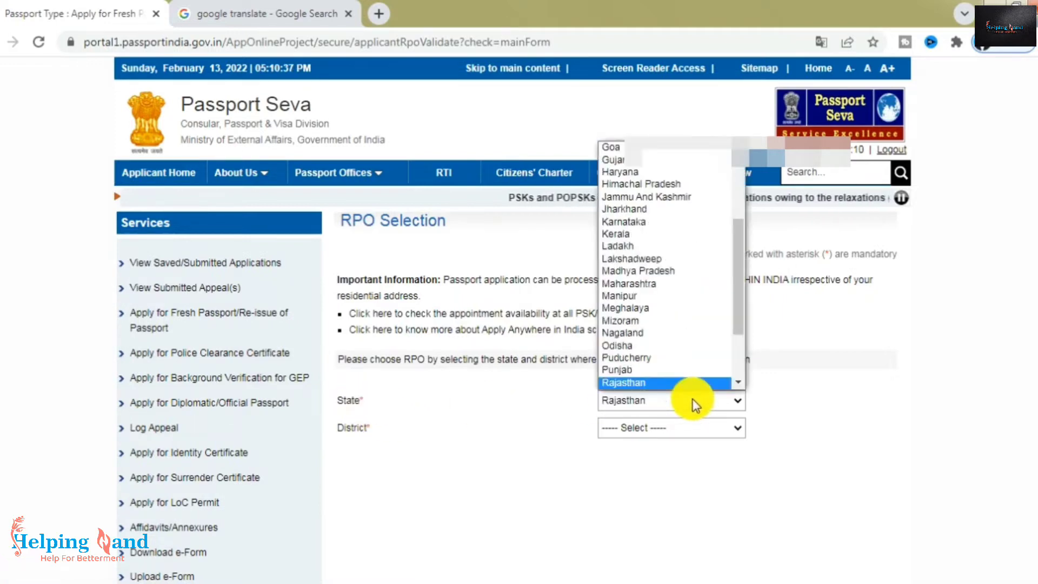
{"action": "left_click", "coordinate": [692, 398]}
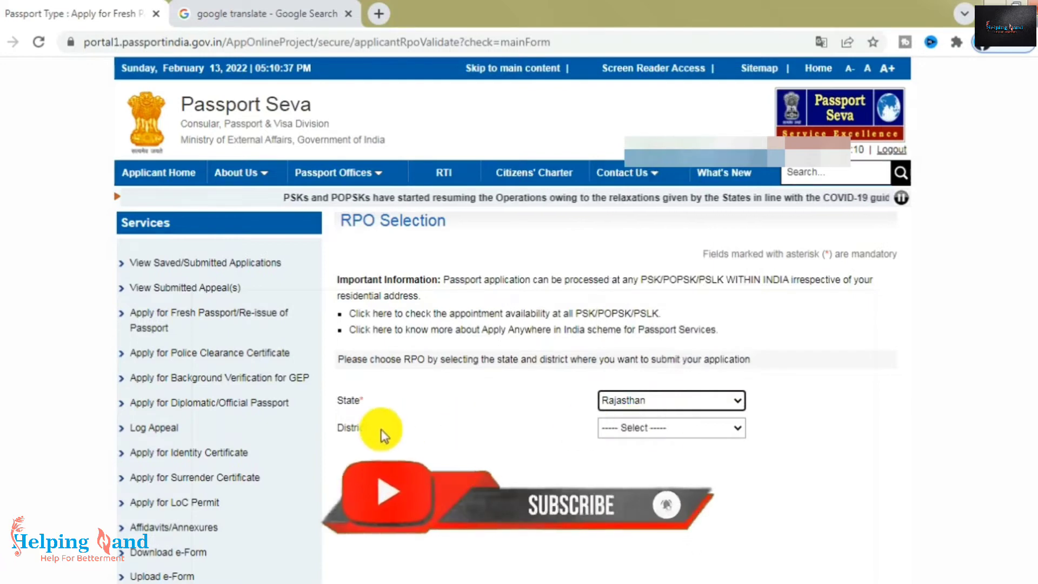
- Select Fresh Passport, Normal application type and a 36-page booklet
{"action": "left_click", "coordinate": [655, 430]}
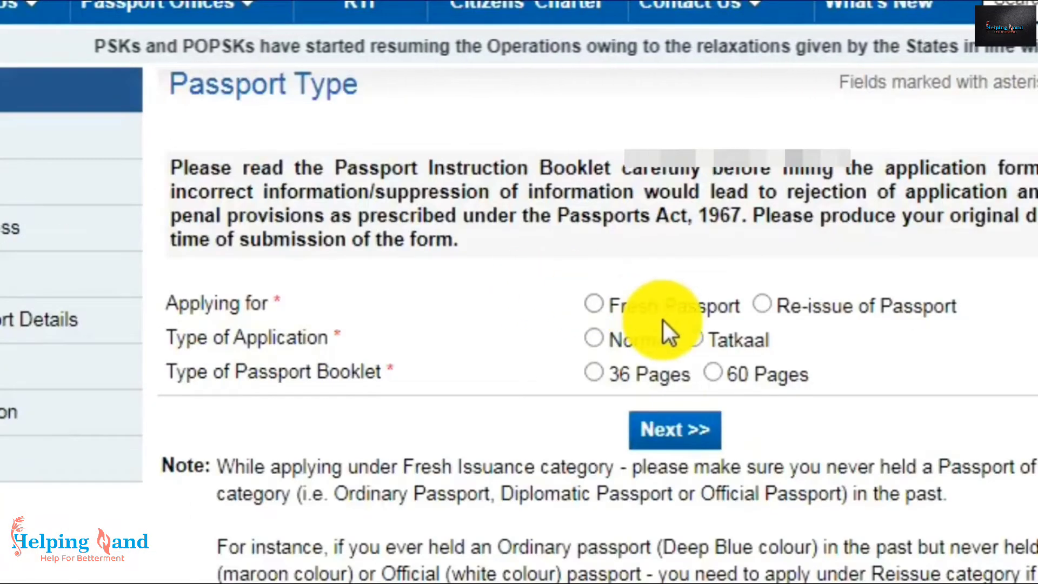
{"action": "left_click", "coordinate": [599, 306]}
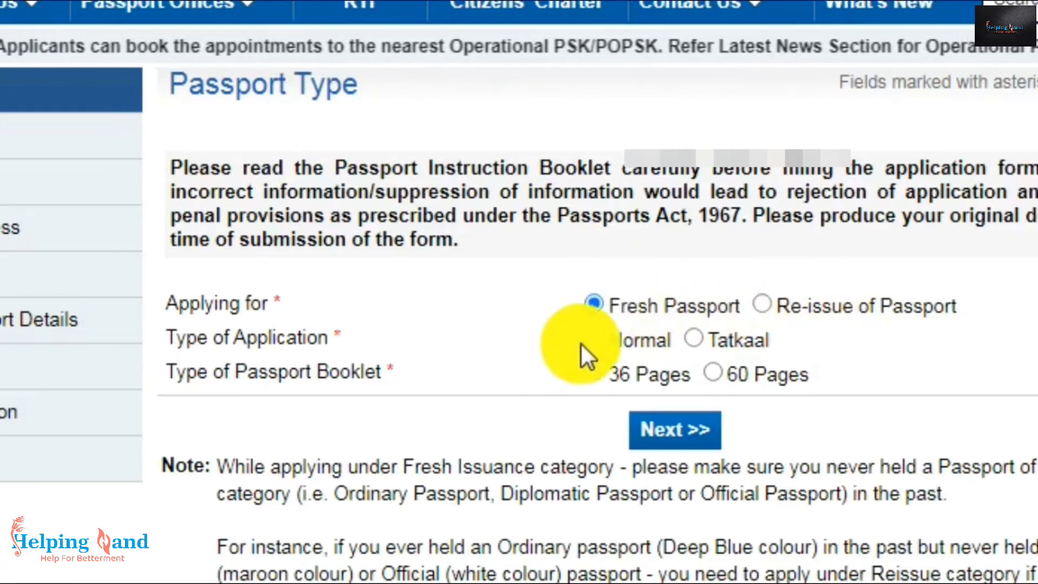
{"action": "left_click", "coordinate": [595, 338]}
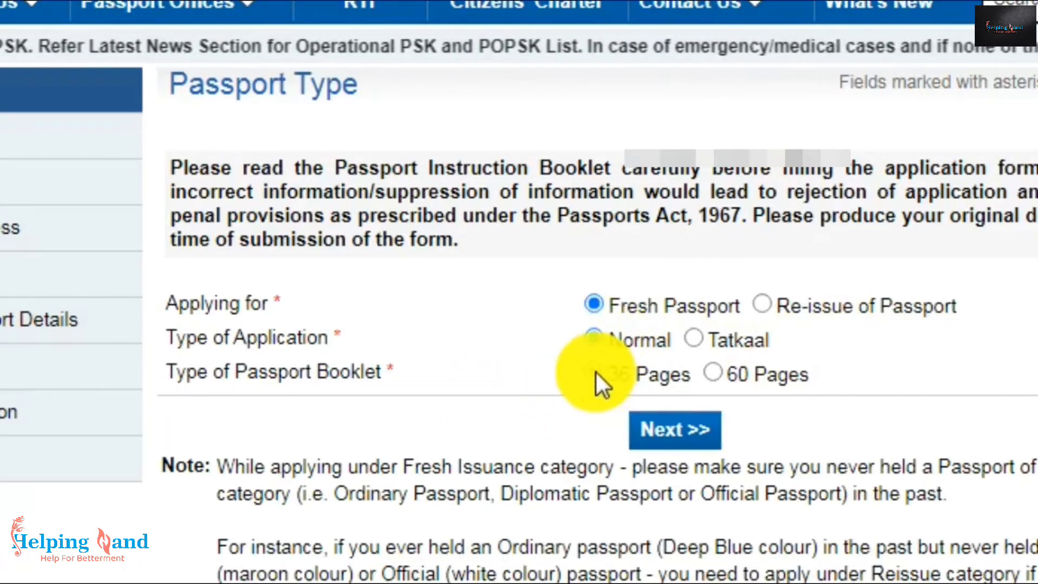
{"action": "left_click", "coordinate": [594, 373]}
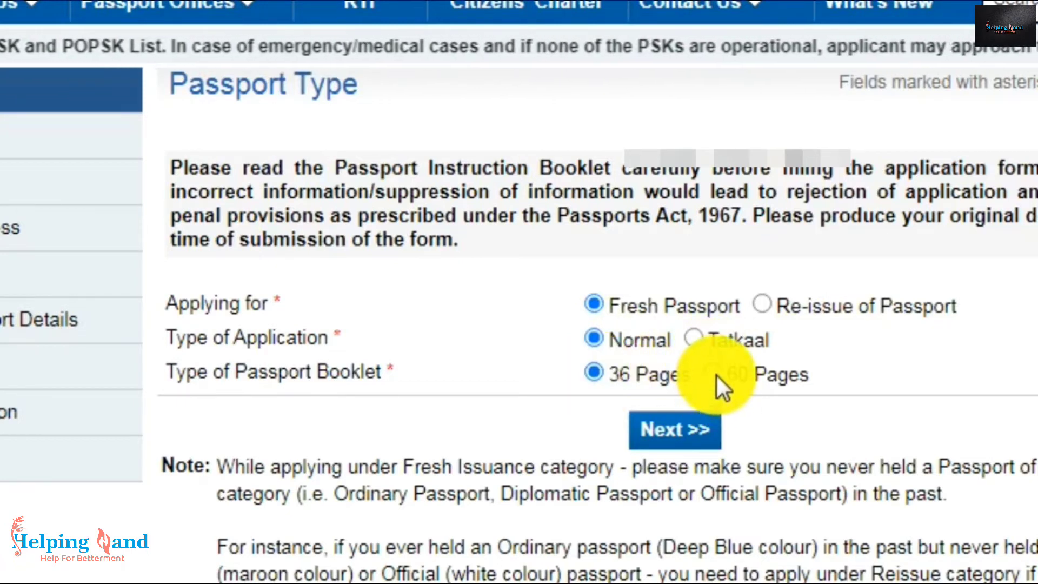
{"action": "left_click", "coordinate": [715, 374]}
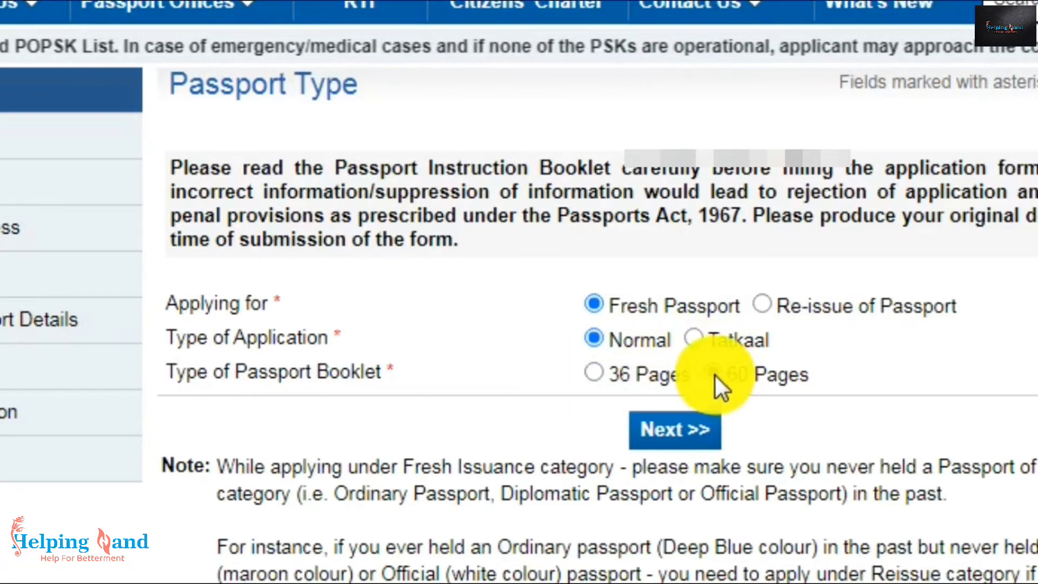
{"action": "left_click", "coordinate": [597, 374]}
{"action": "scroll", "coordinate": [649, 301], "scroll_direction": "down", "scroll_amount": 3}
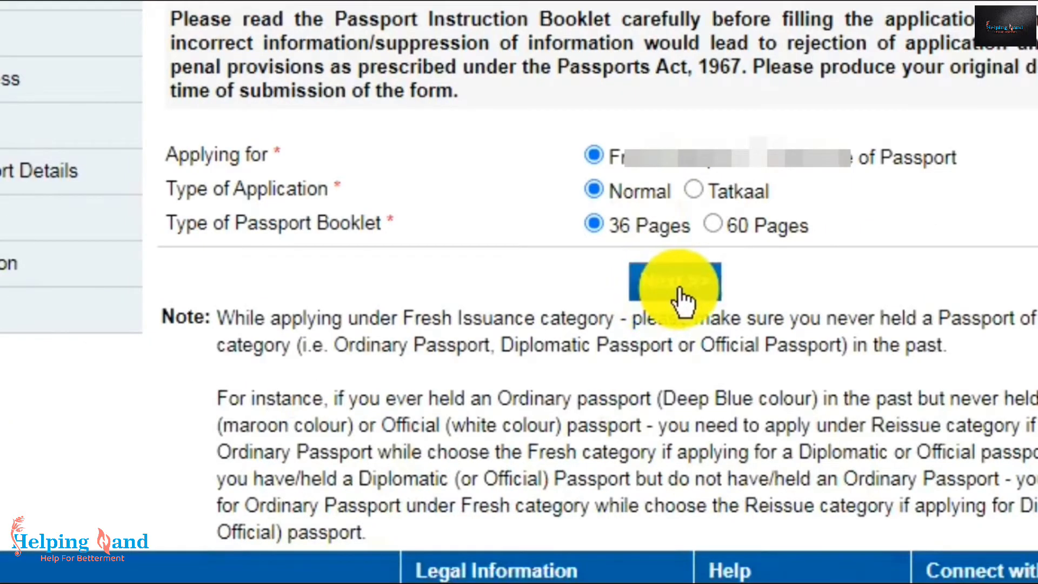
- Continue to Applicant Details and answer the changed-name question No
{"action": "left_click", "coordinate": [649, 288]}
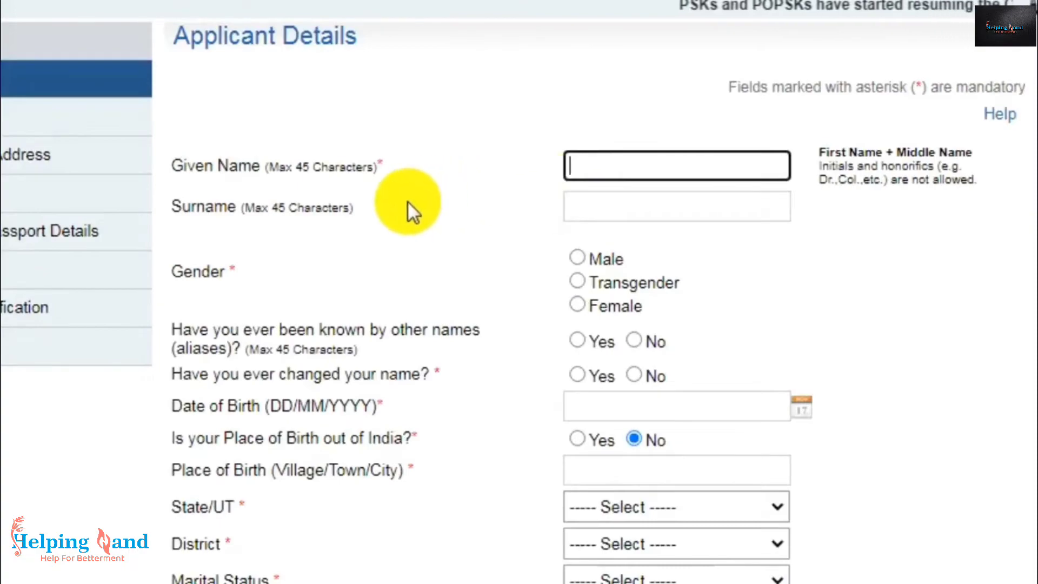
{"action": "scroll", "coordinate": [485, 161], "scroll_direction": "down", "scroll_amount": 5}
{"action": "scroll", "coordinate": [484, 155], "scroll_direction": "down", "scroll_amount": 6}
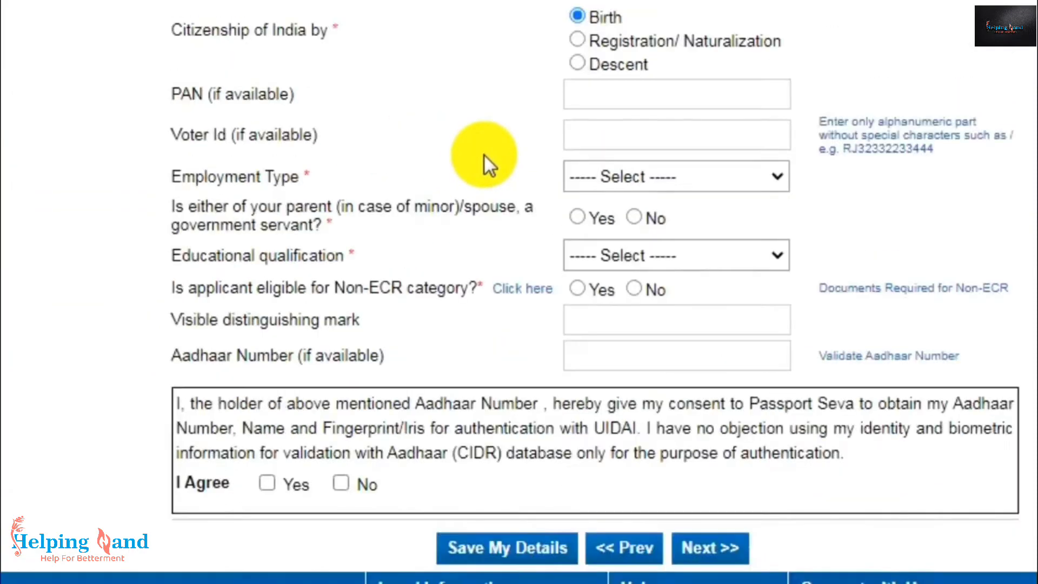
{"action": "scroll", "coordinate": [485, 155], "scroll_direction": "up", "scroll_amount": 11}
{"action": "scroll", "coordinate": [483, 154], "scroll_direction": "up", "scroll_amount": 1}
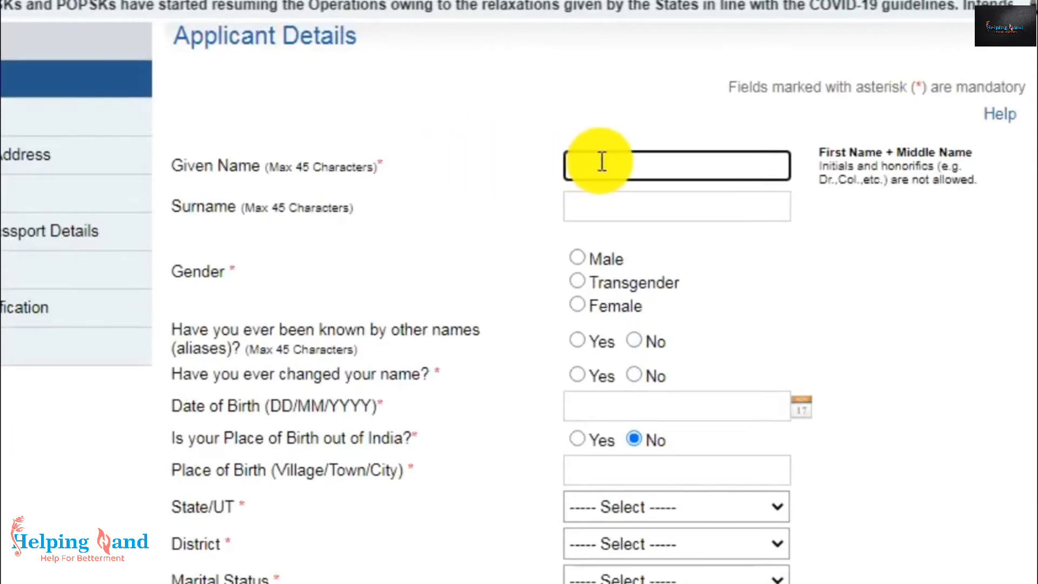
{"action": "left_click", "coordinate": [596, 206]}
{"action": "left_click", "coordinate": [495, 245]}
{"action": "scroll", "coordinate": [400, 206], "scroll_direction": "down", "scroll_amount": 2}
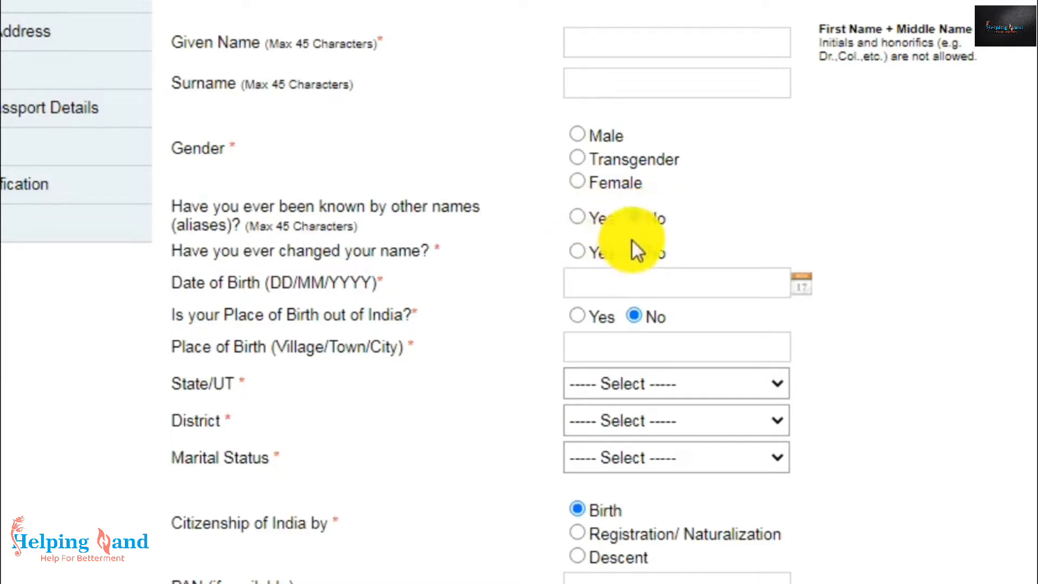
{"action": "left_click", "coordinate": [577, 252]}
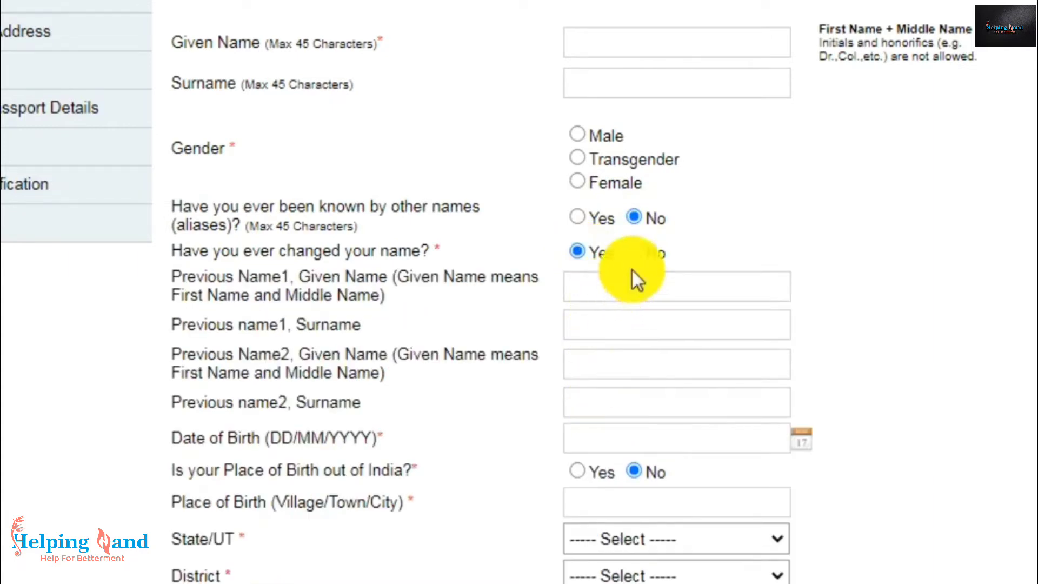
{"action": "left_click", "coordinate": [634, 252]}
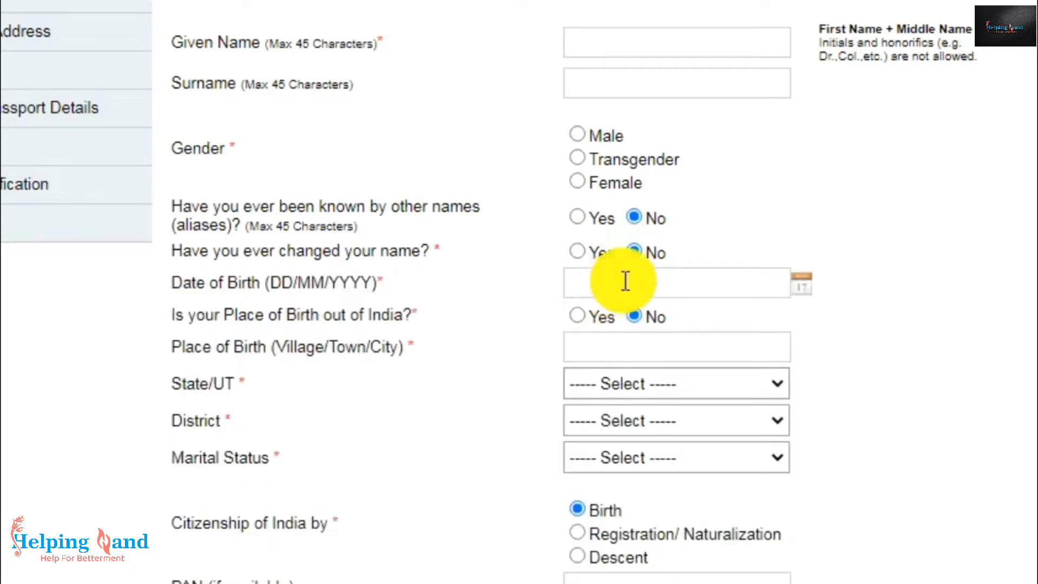
- Set Citizenship of India to By Birth, leaving birth date, state, district and marital status unset
{"action": "left_click", "coordinate": [808, 292]}
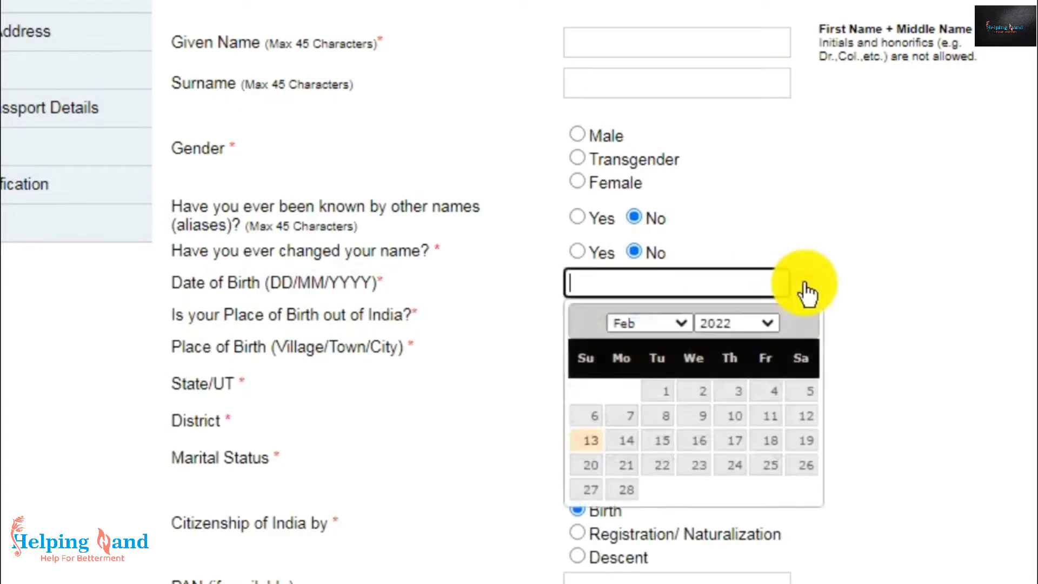
{"action": "left_click", "coordinate": [816, 296]}
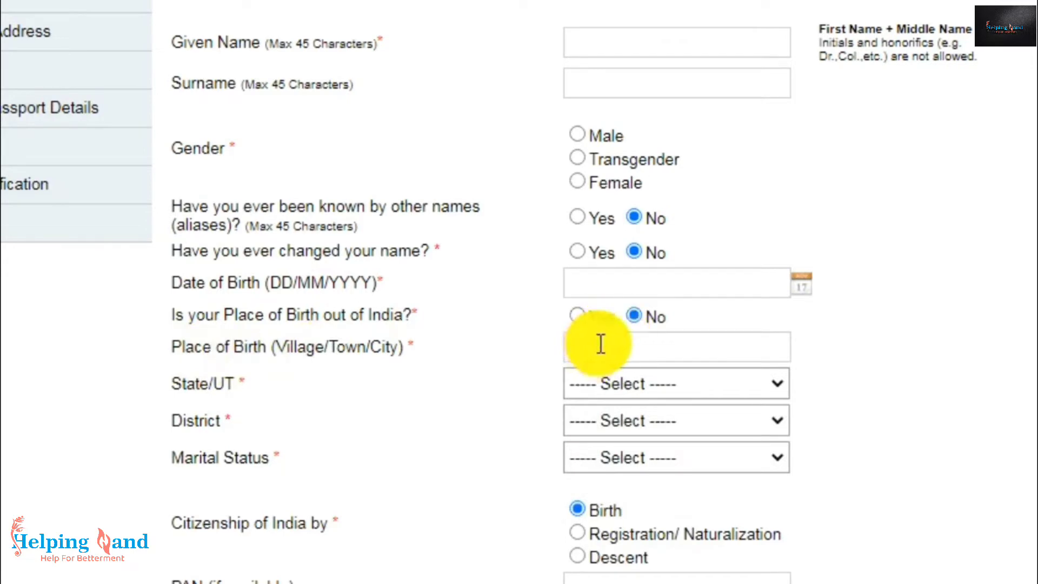
{"action": "left_click", "coordinate": [592, 383]}
{"action": "left_click", "coordinate": [593, 392]}
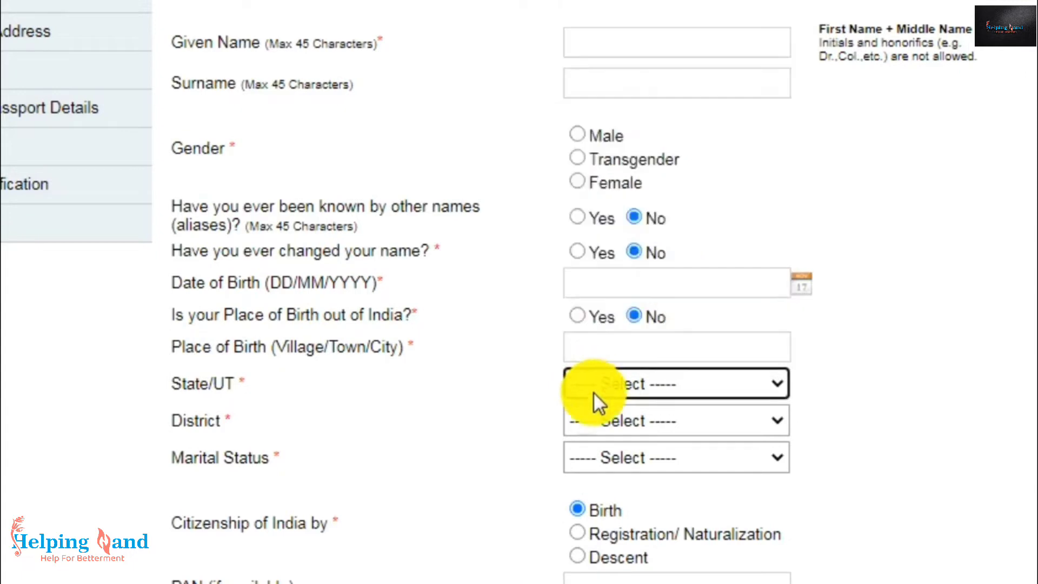
{"action": "left_click", "coordinate": [592, 423]}
{"action": "left_click", "coordinate": [592, 423]}
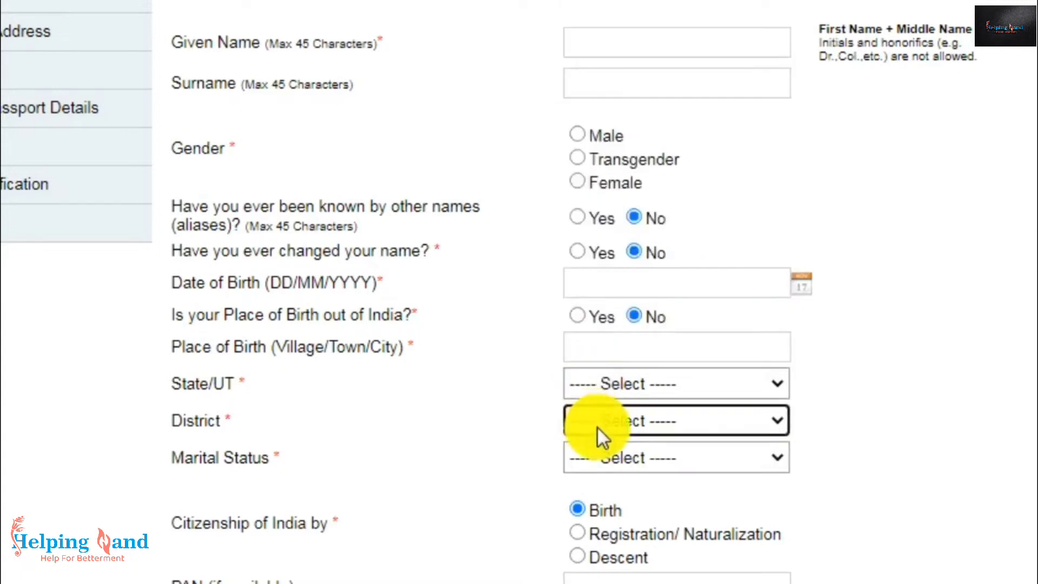
{"action": "left_click", "coordinate": [610, 458]}
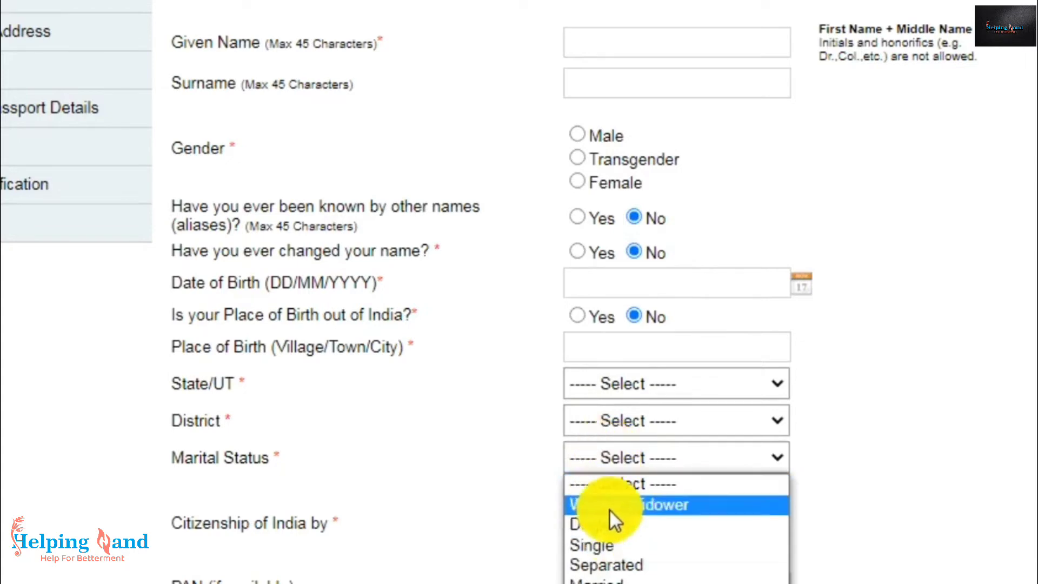
{"action": "left_click", "coordinate": [600, 454]}
{"action": "scroll", "coordinate": [611, 422], "scroll_direction": "down", "scroll_amount": 5}
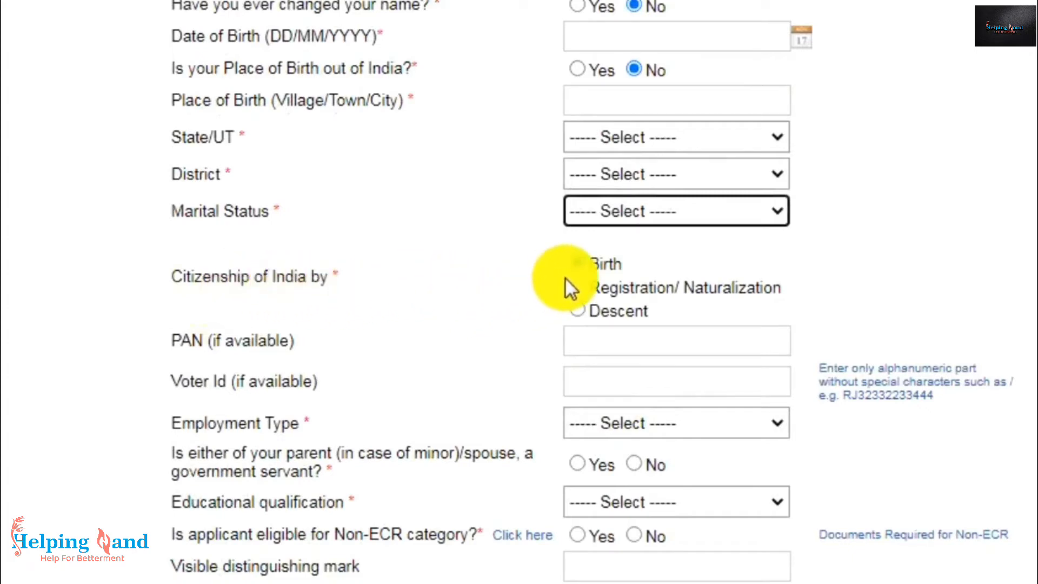
{"action": "left_click", "coordinate": [578, 262]}
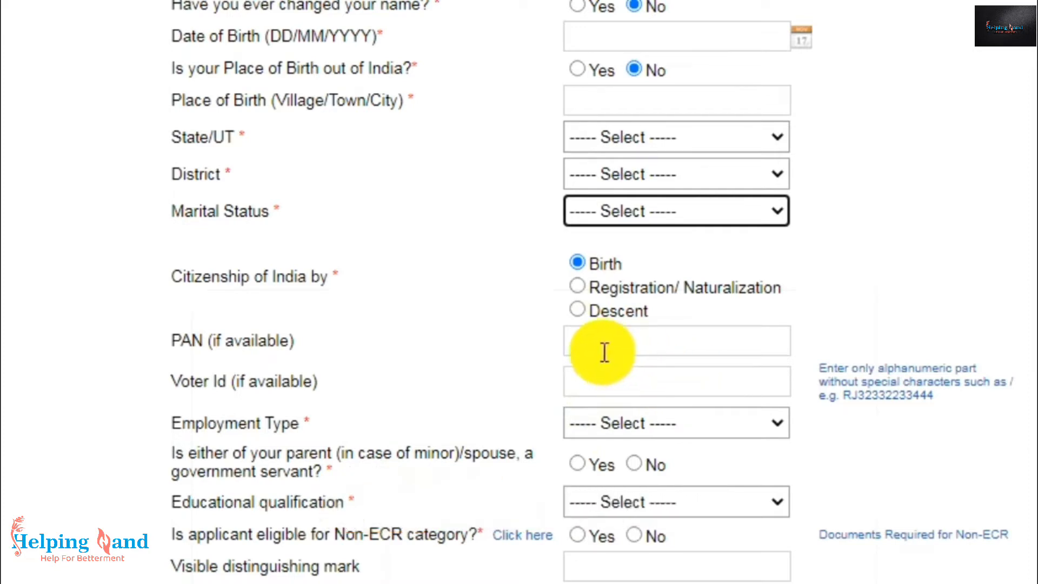
- Set employment to Self Employed, government servant parent/spouse No, qualification Graduate And Above
{"action": "scroll", "coordinate": [586, 343], "scroll_direction": "down", "scroll_amount": 5}
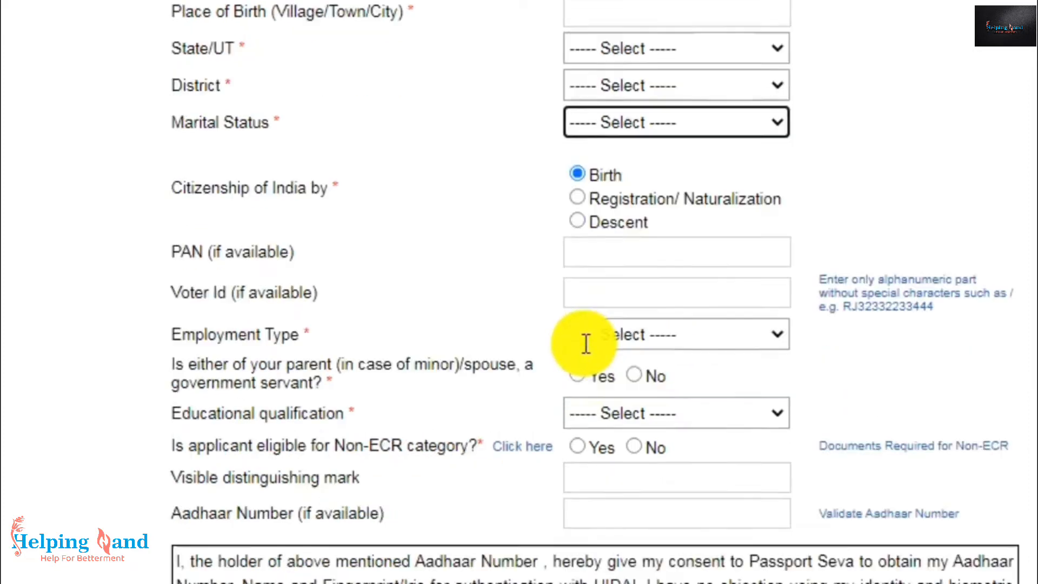
{"action": "left_click", "coordinate": [746, 184]}
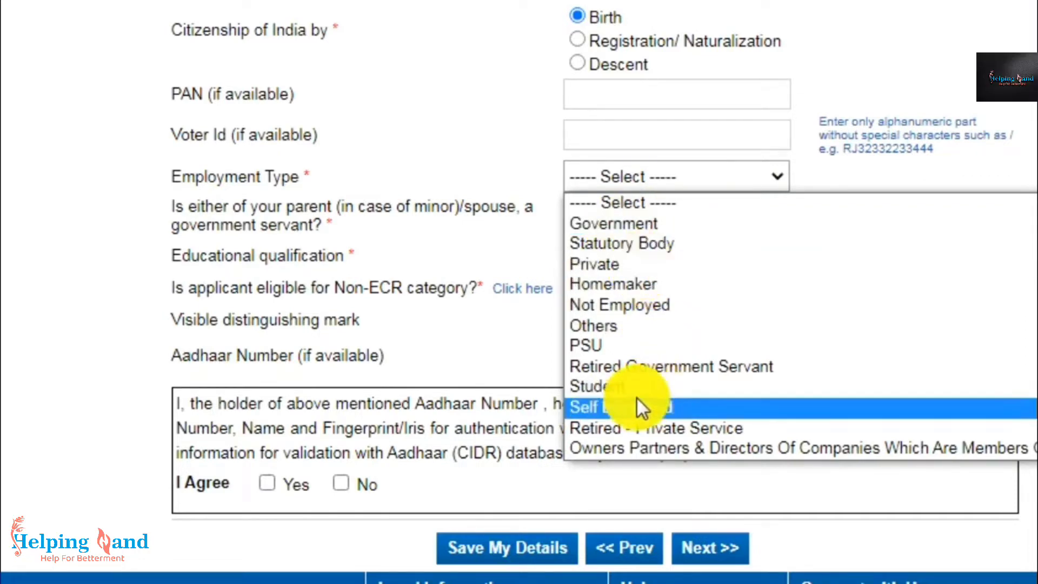
{"action": "left_click", "coordinate": [622, 409]}
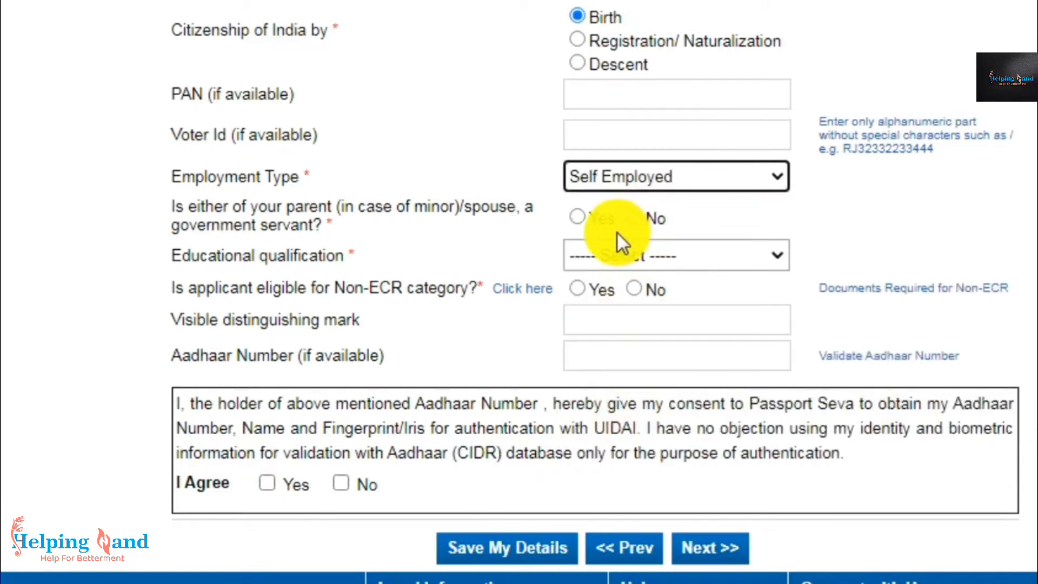
{"action": "left_click", "coordinate": [574, 213]}
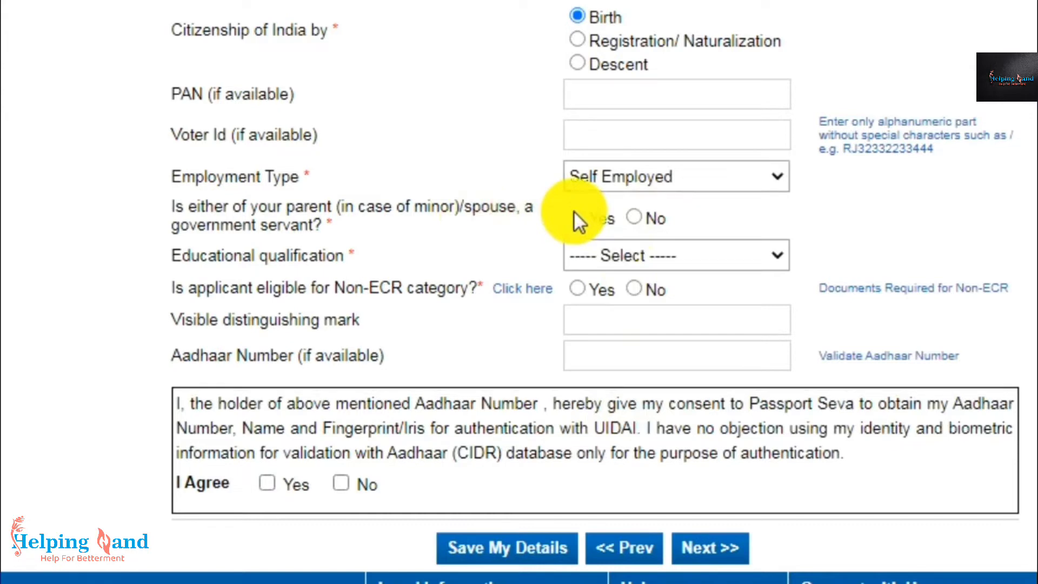
{"action": "left_click", "coordinate": [629, 216]}
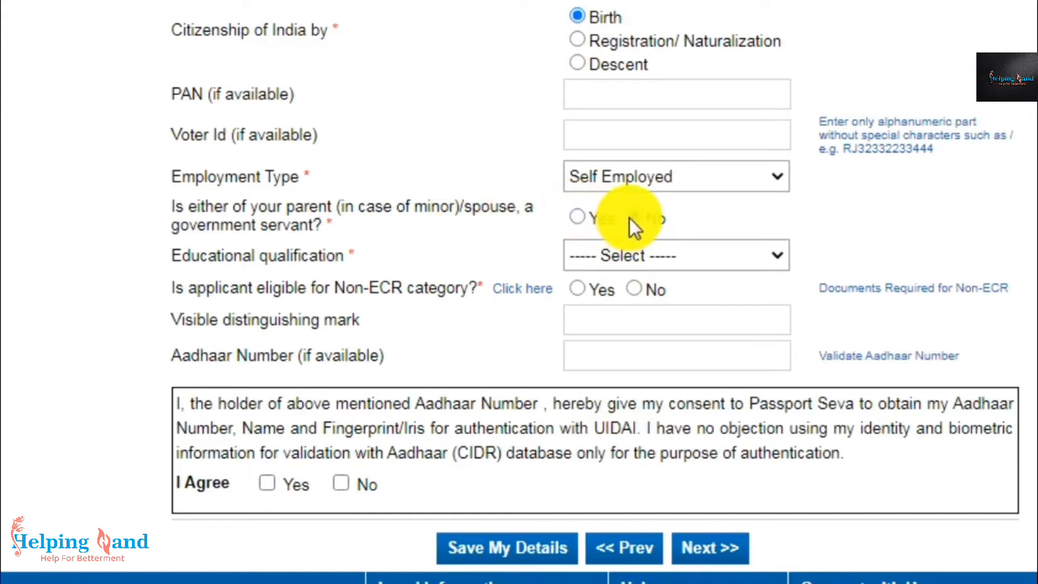
{"action": "left_click", "coordinate": [741, 257]}
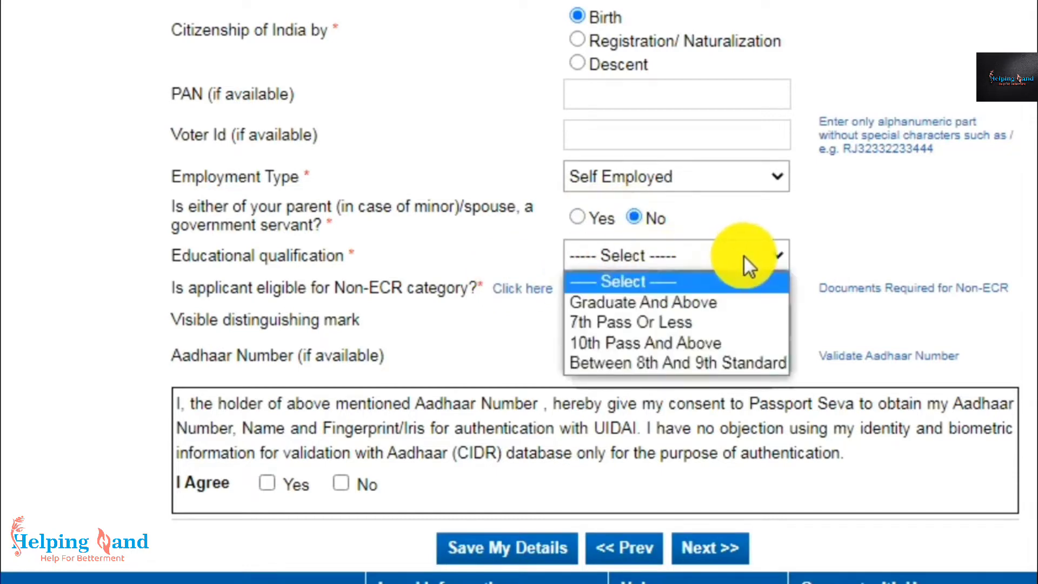
{"action": "left_click", "coordinate": [646, 322]}
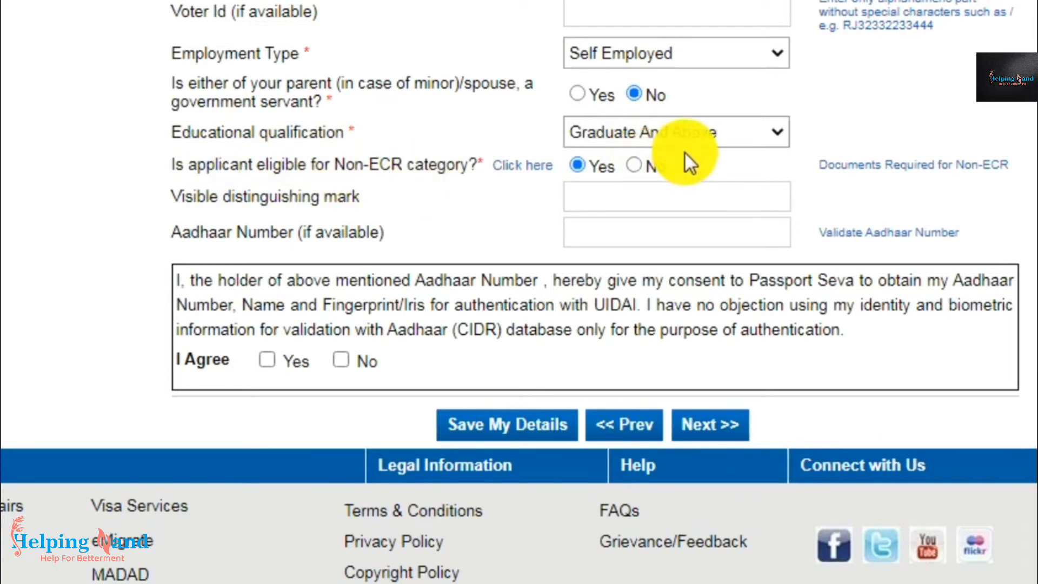
- Answer Non-ECR No, agree to the Aadhaar consent, and continue to Family Details
{"action": "left_click", "coordinate": [584, 165]}
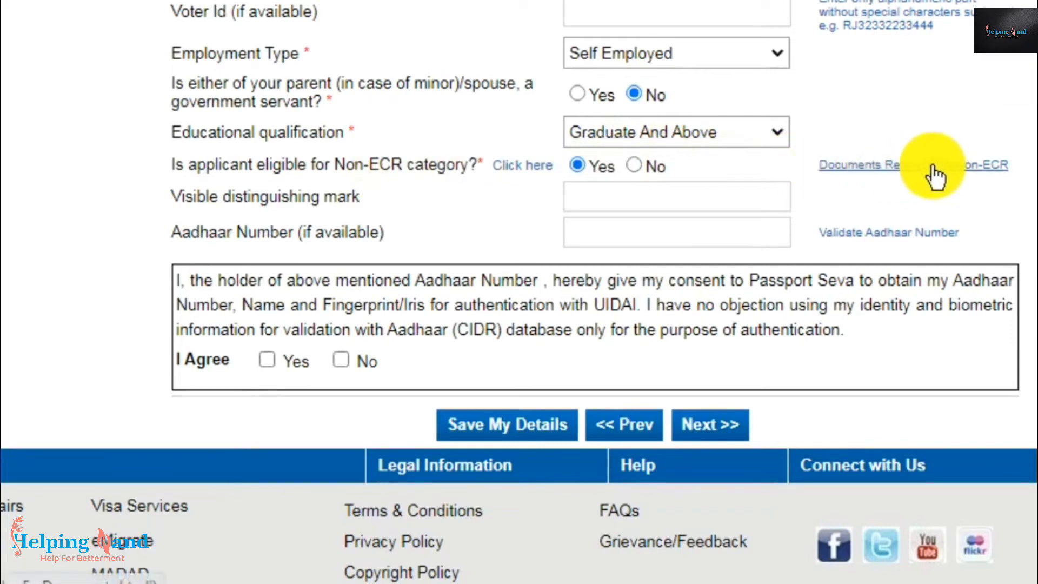
{"action": "left_click", "coordinate": [634, 164]}
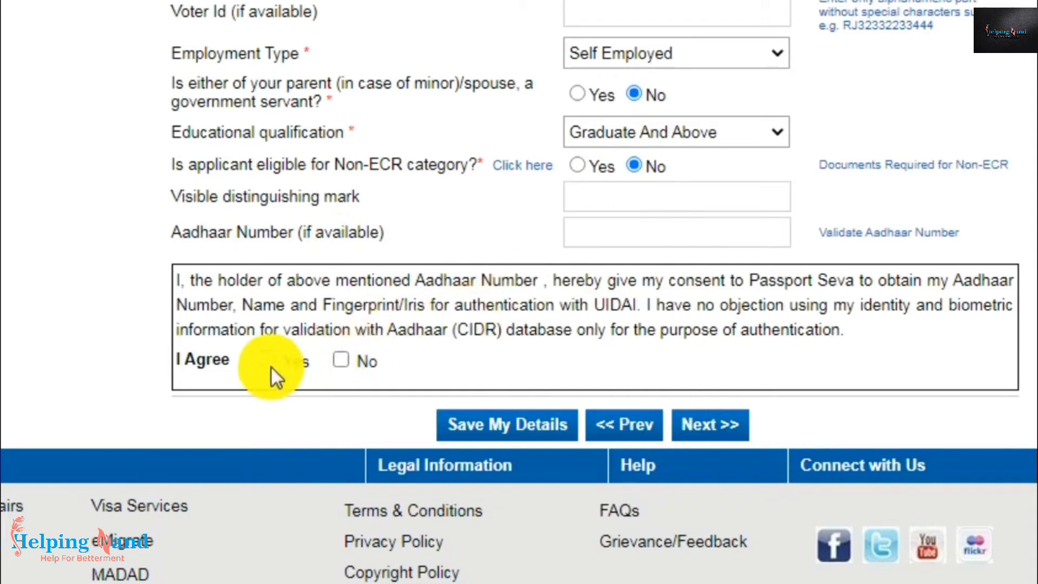
{"action": "left_click", "coordinate": [338, 361]}
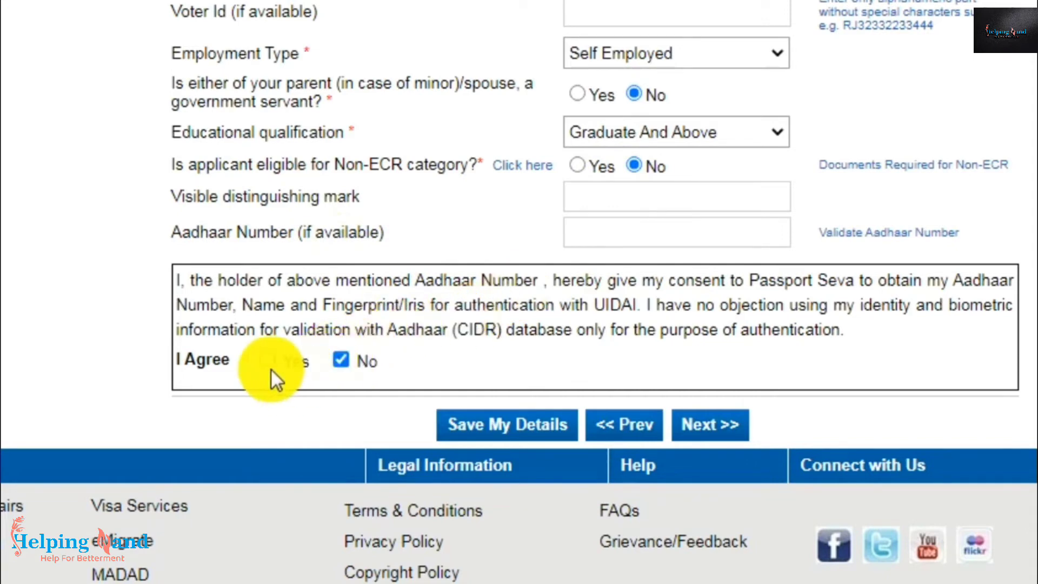
{"action": "left_click", "coordinate": [269, 364]}
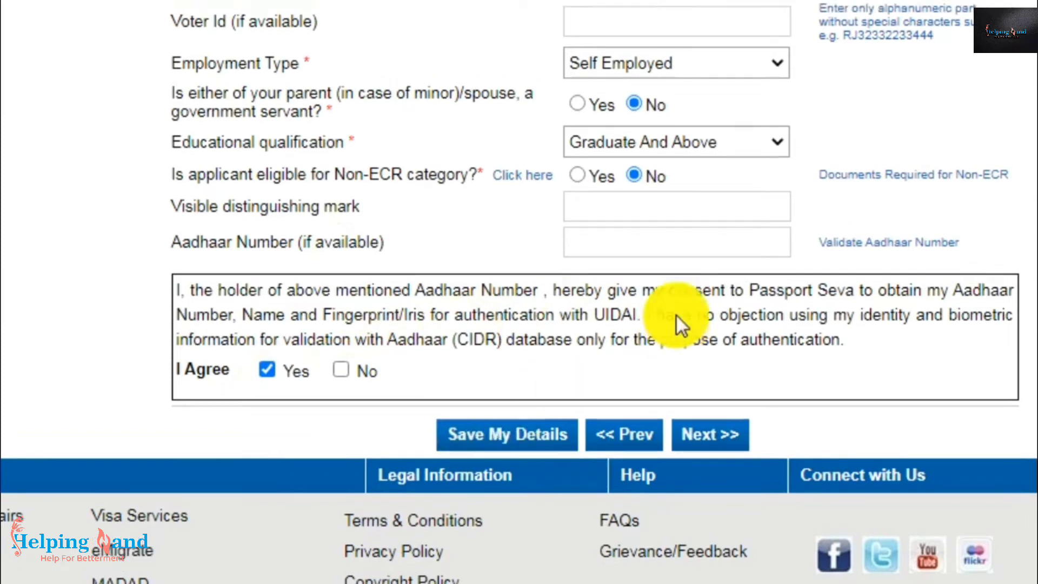
{"action": "scroll", "coordinate": [676, 313], "scroll_direction": "down", "scroll_amount": 3}
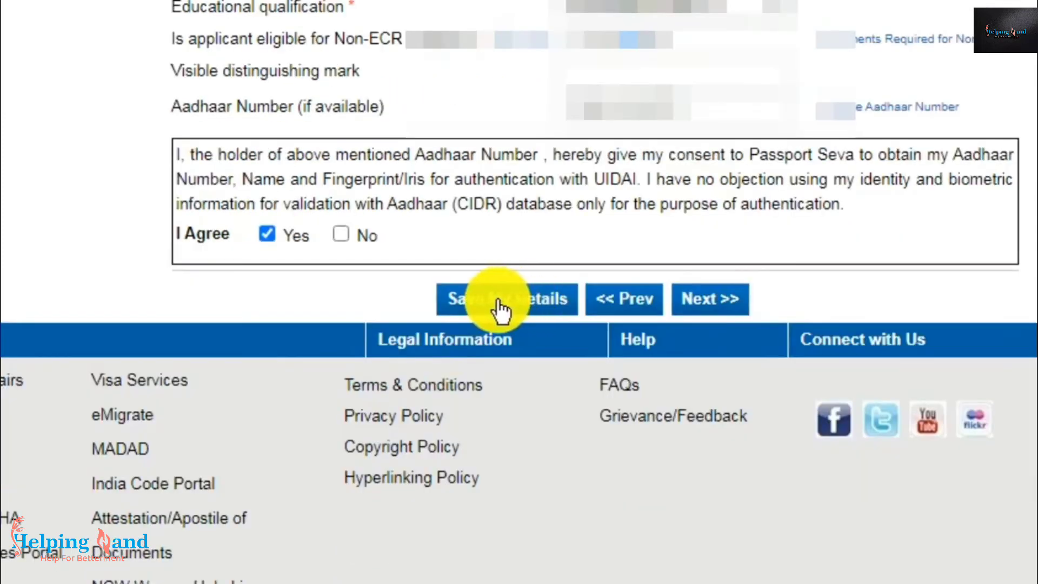
{"action": "left_click", "coordinate": [710, 300]}
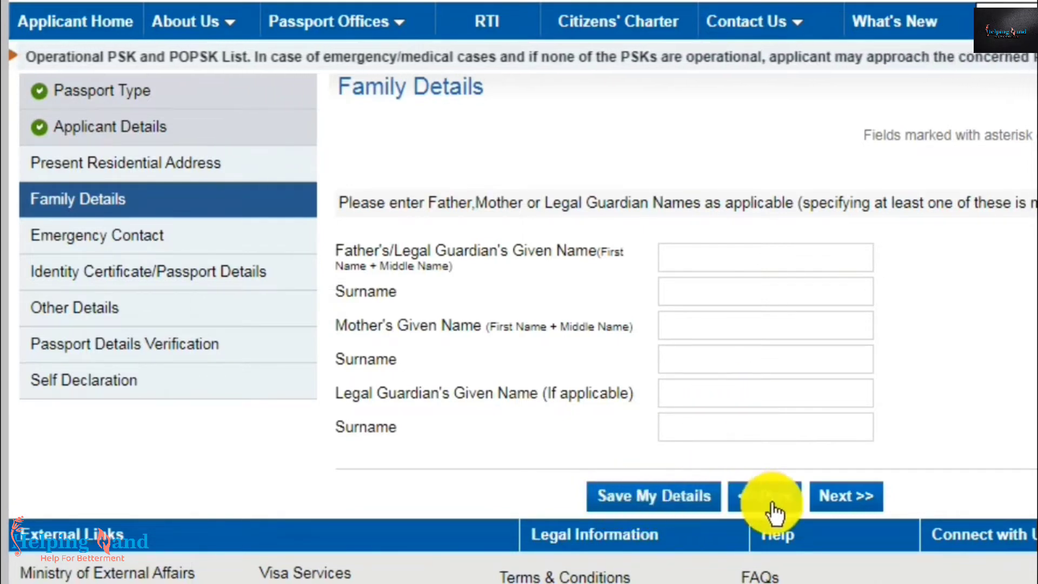
- Leave Family Details as is and continue to Present Residential Address
{"action": "left_click", "coordinate": [850, 500]}
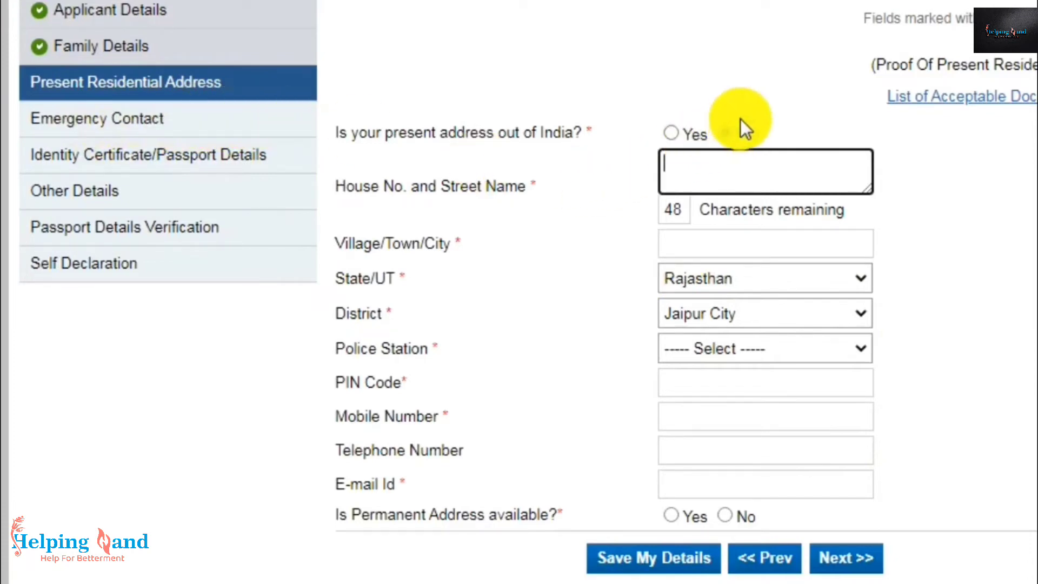
- Mark the present address as inside India and choose Rajasthan as the state
{"action": "left_click", "coordinate": [735, 133]}
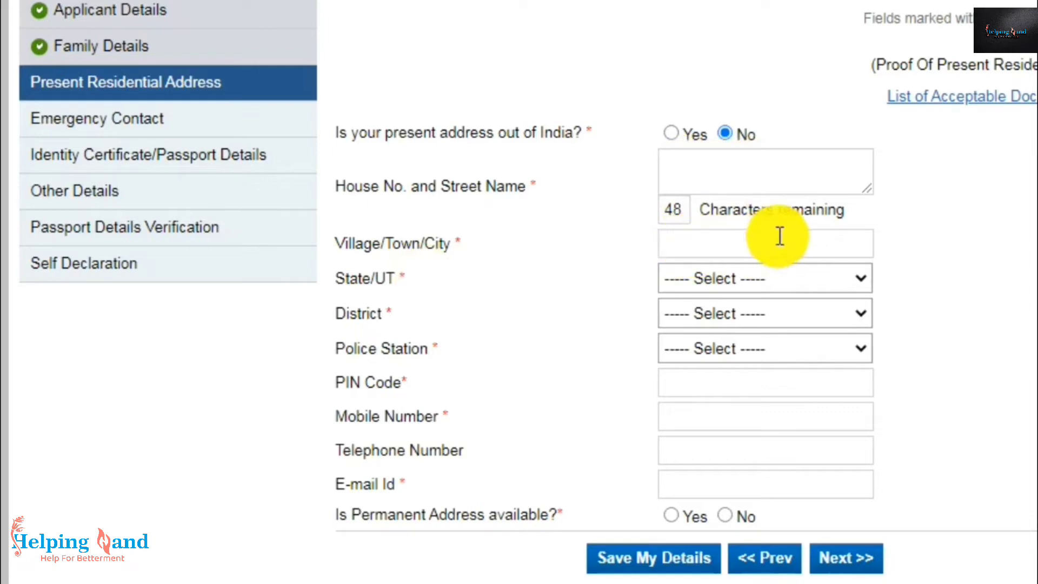
{"action": "left_click", "coordinate": [723, 274]}
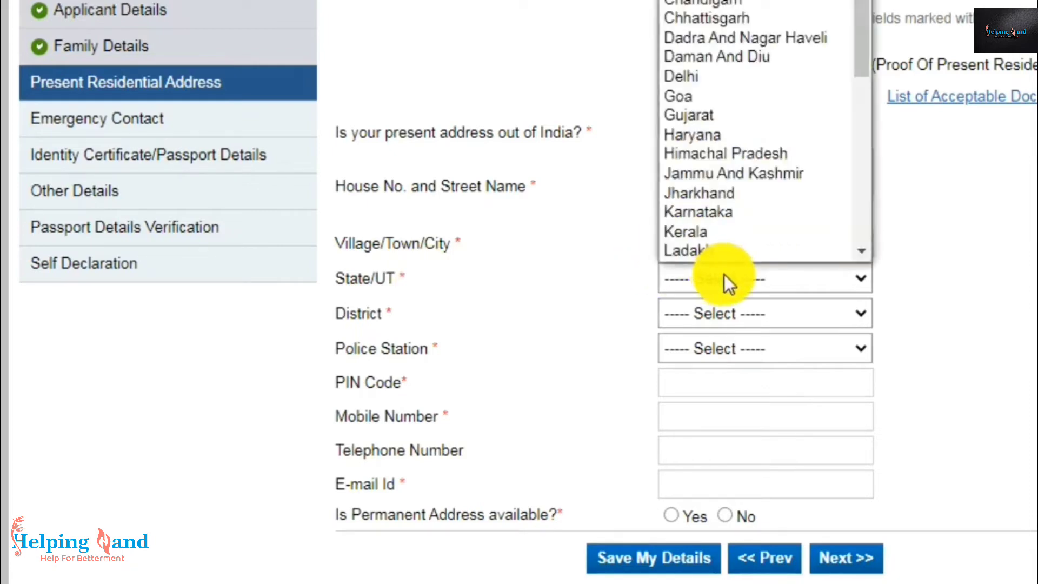
{"action": "key", "text": "r"}
{"action": "key", "text": "Return"}
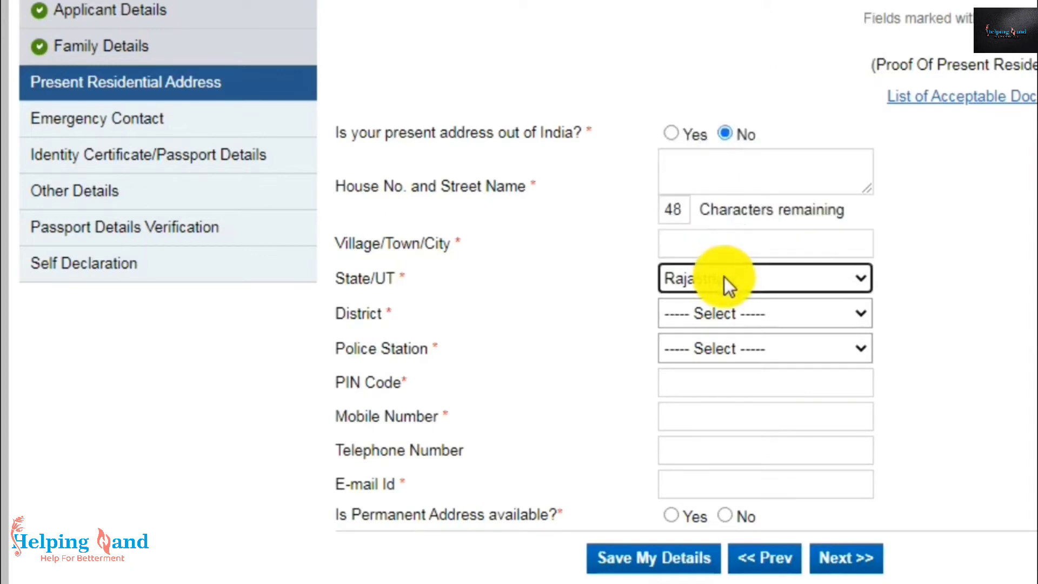
{"action": "left_click", "coordinate": [713, 314]}
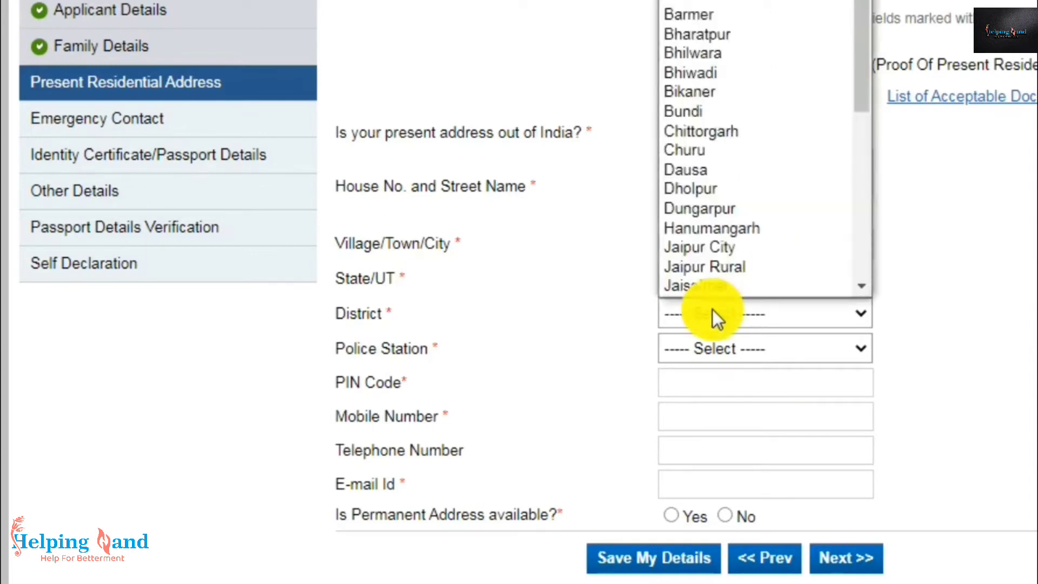
{"action": "left_click", "coordinate": [702, 344]}
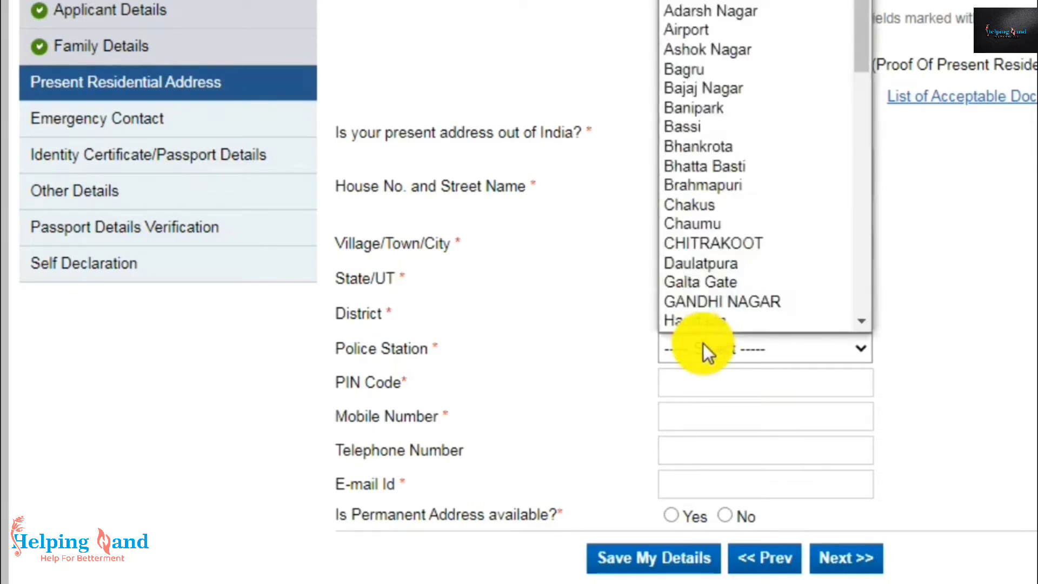
{"action": "left_click", "coordinate": [703, 348]}
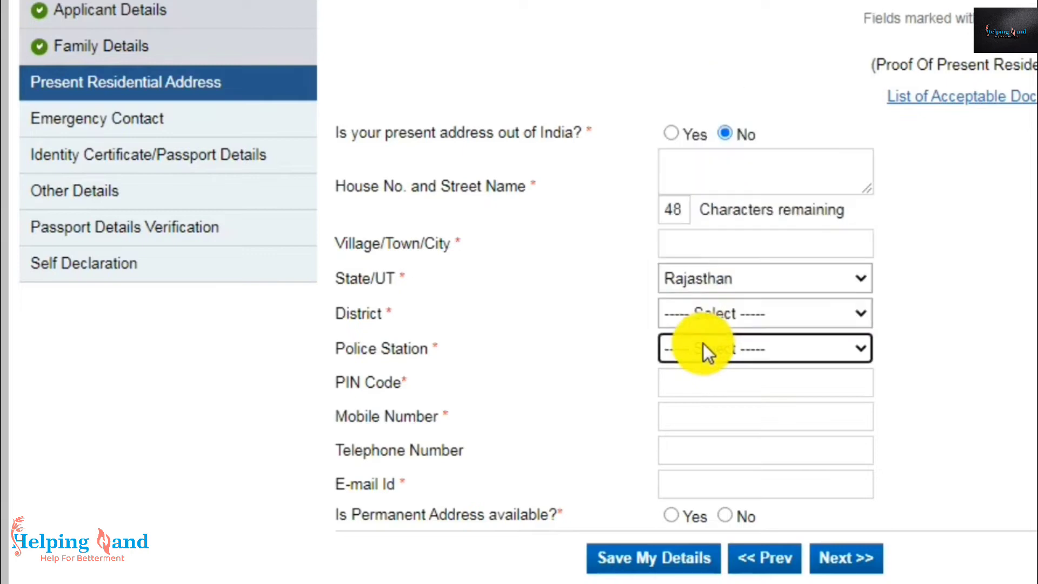
{"action": "left_click", "coordinate": [686, 384]}
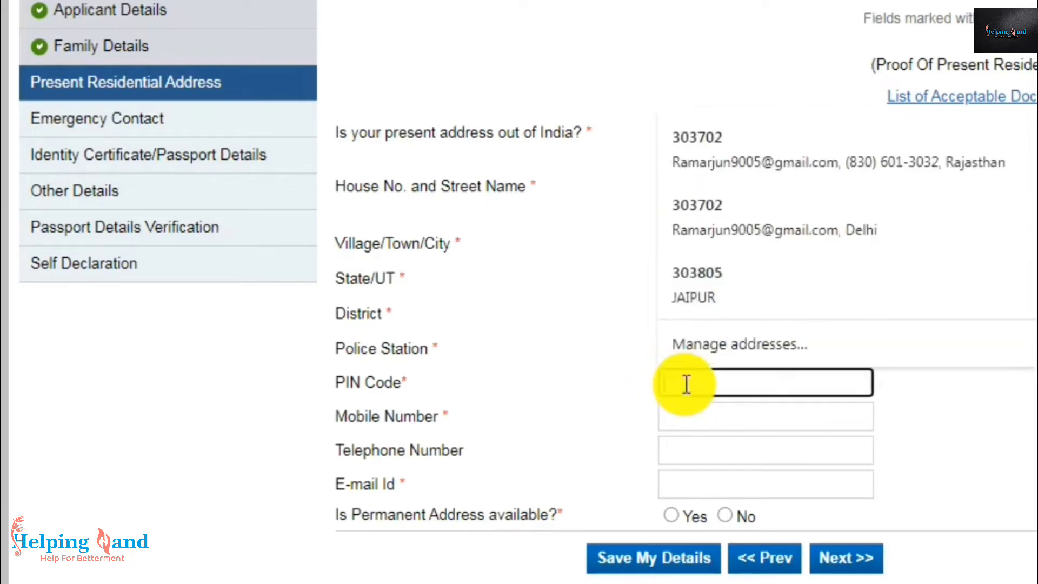
{"action": "left_click", "coordinate": [615, 396]}
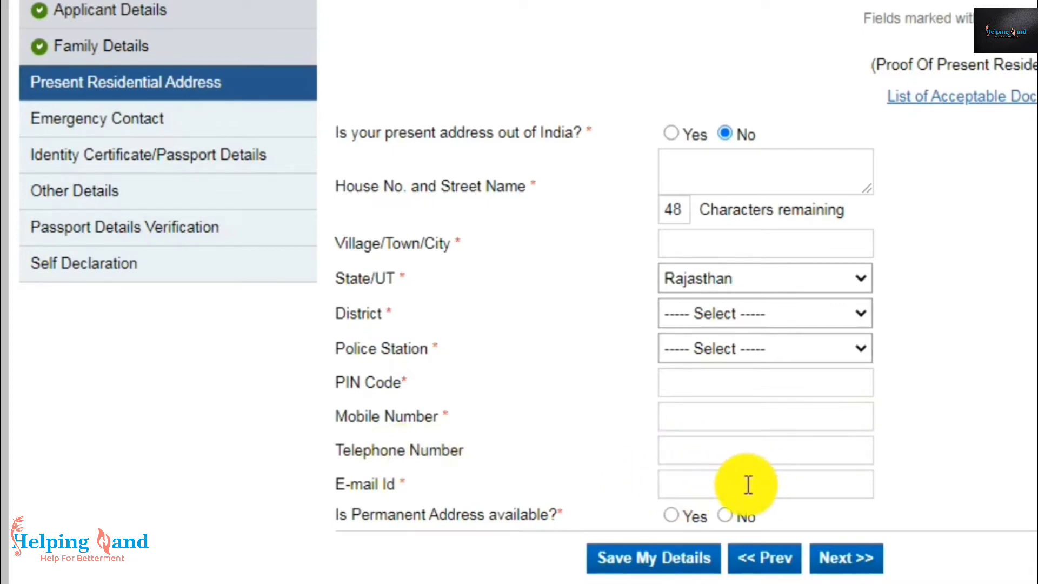
- Set Permanent Address available to No and continue to Emergency Contact
{"action": "scroll", "coordinate": [748, 485], "scroll_direction": "down", "scroll_amount": 2}
{"action": "left_click", "coordinate": [726, 398]}
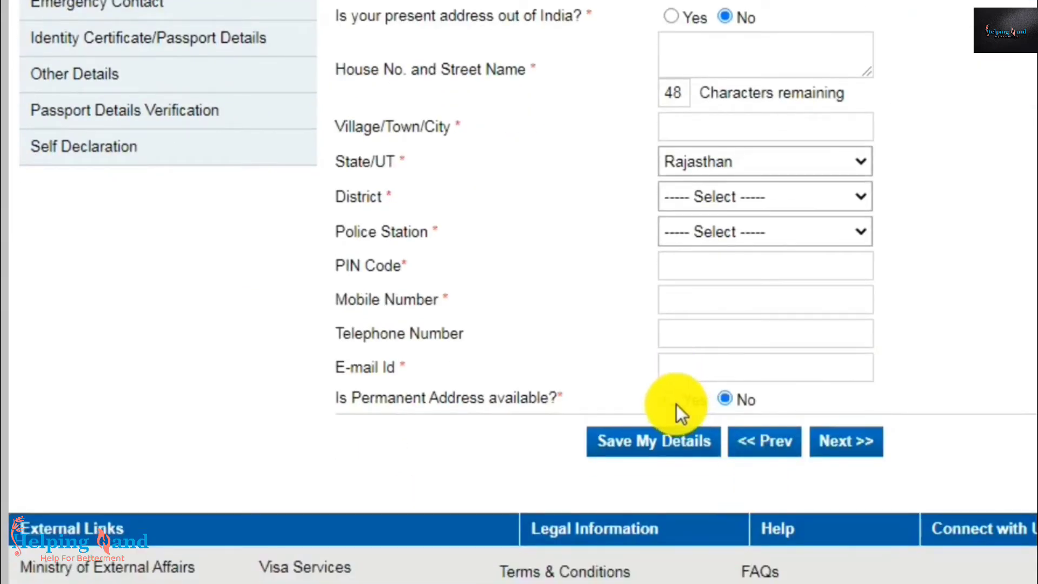
{"action": "left_click", "coordinate": [676, 401]}
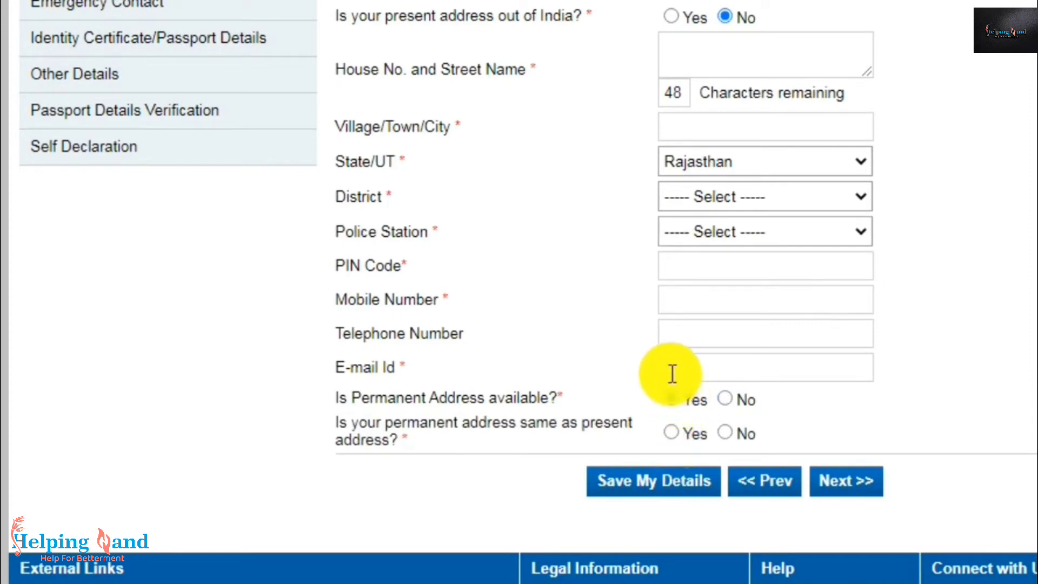
{"action": "left_click", "coordinate": [723, 398]}
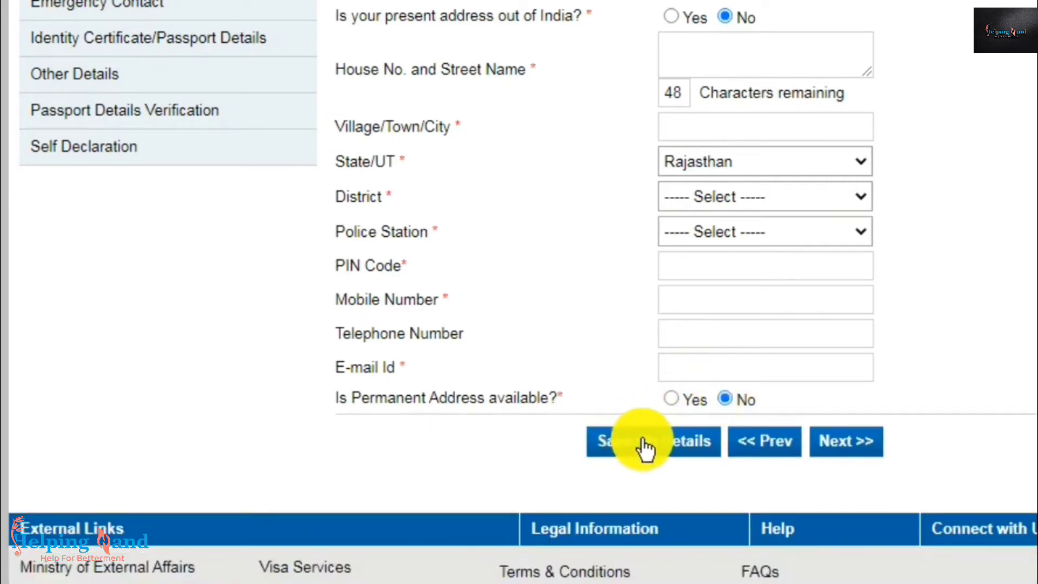
{"action": "left_click", "coordinate": [847, 444]}
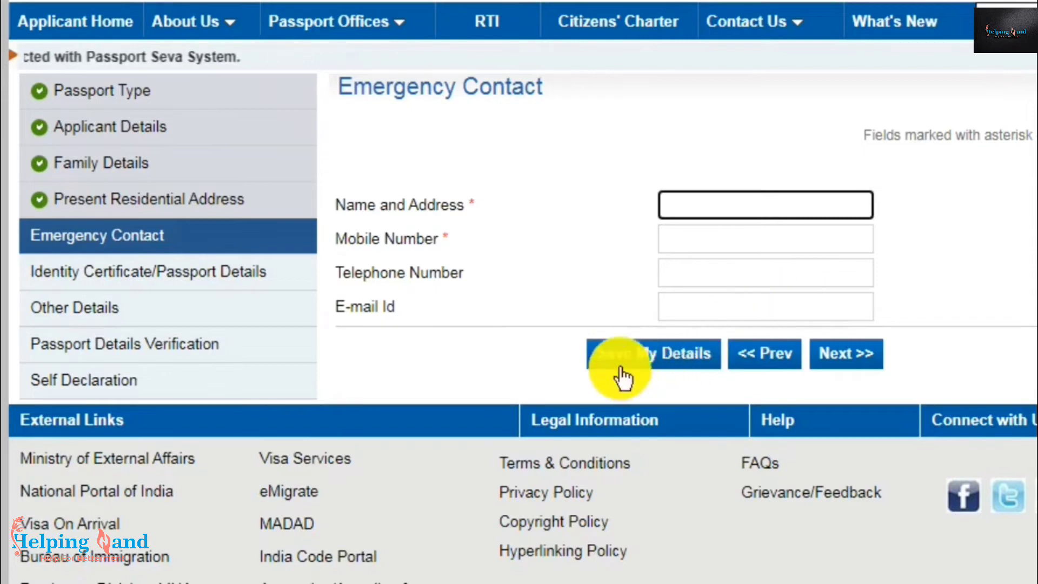
- Finish Emergency Contact and advance to the Identity Certificate/Passport Details page
{"action": "left_click", "coordinate": [861, 357]}
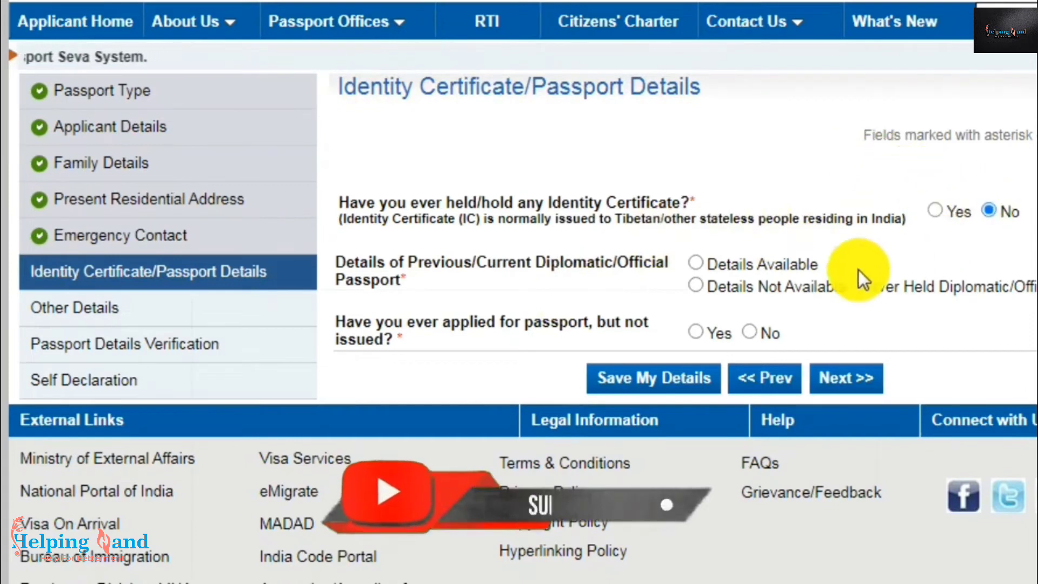
- Answer No to applied-but-not-issued, choose Details Not Available for diplomatic passport, then save and continue
{"action": "left_click", "coordinate": [750, 333]}
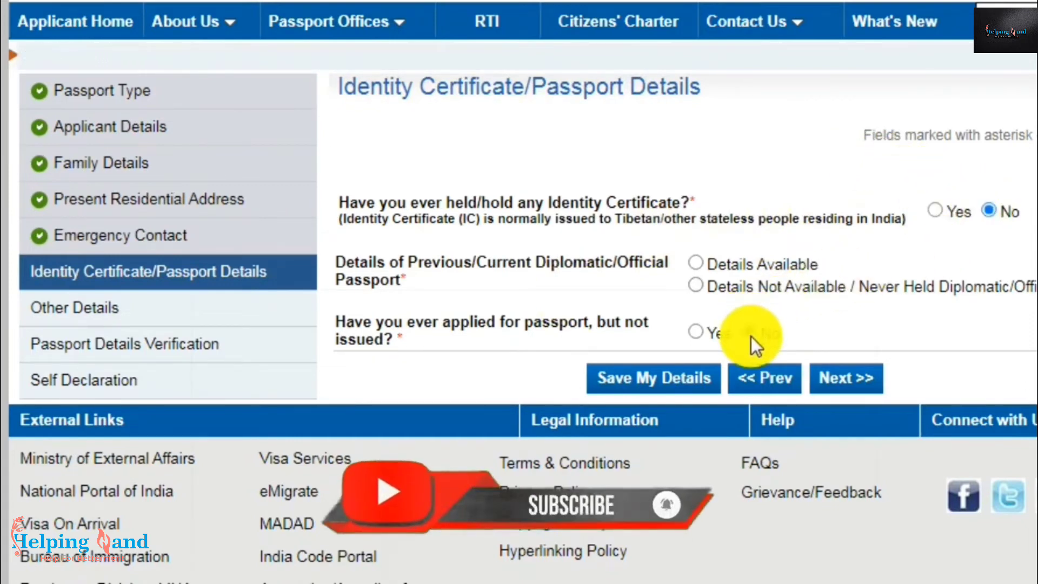
{"action": "left_click", "coordinate": [697, 285]}
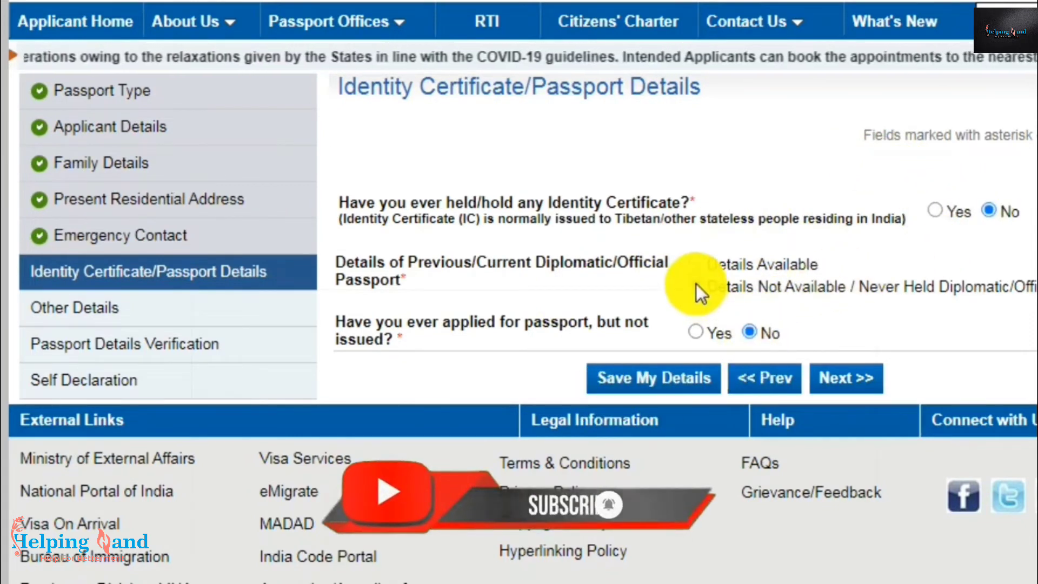
{"action": "left_click", "coordinate": [662, 388]}
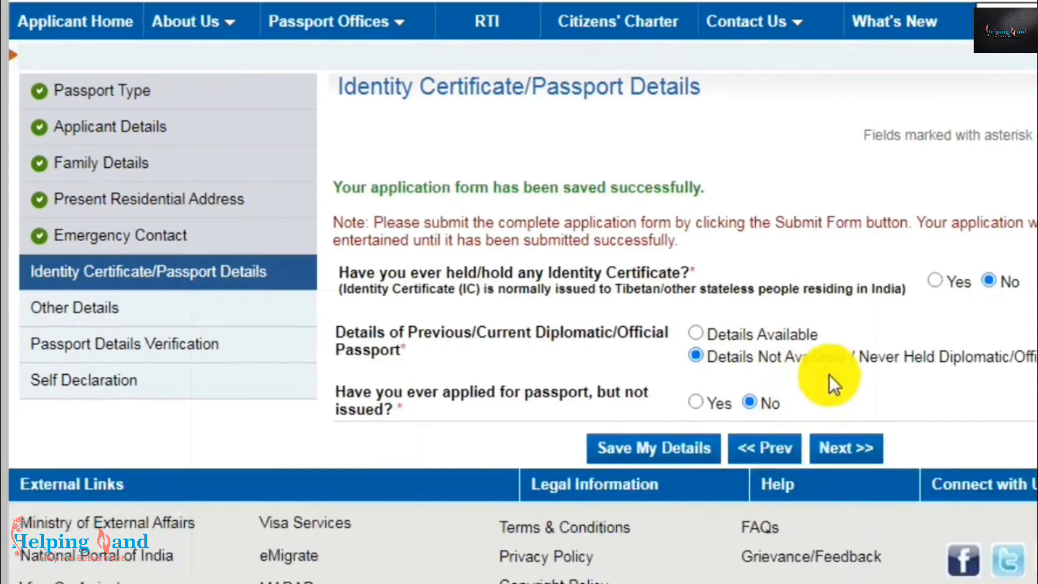
{"action": "left_click", "coordinate": [833, 448]}
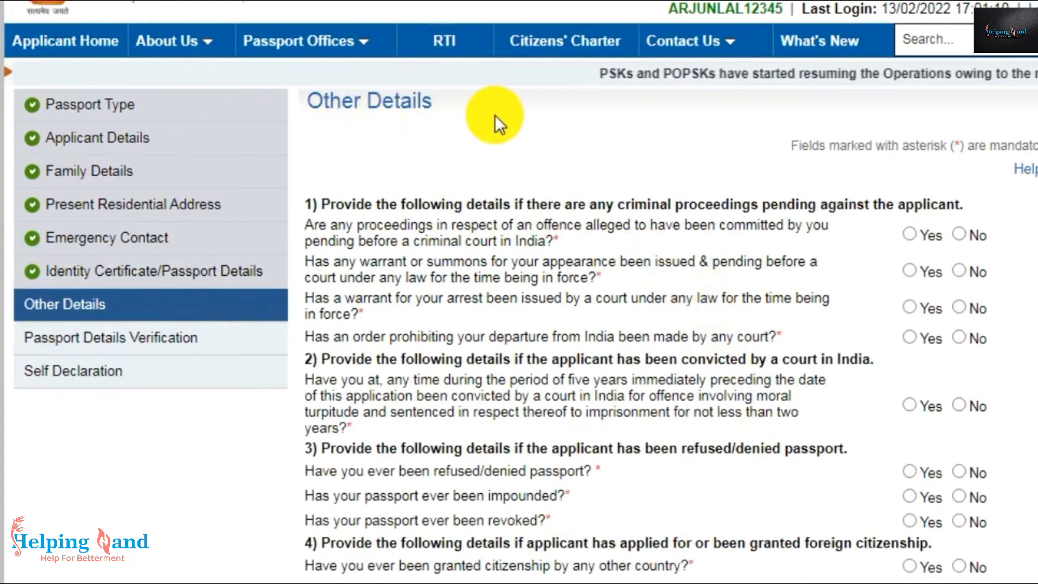
- Keep all Other Details answers at No and continue to Passport Details Verification
{"action": "scroll", "coordinate": [657, 248], "scroll_direction": "down", "scroll_amount": 2}
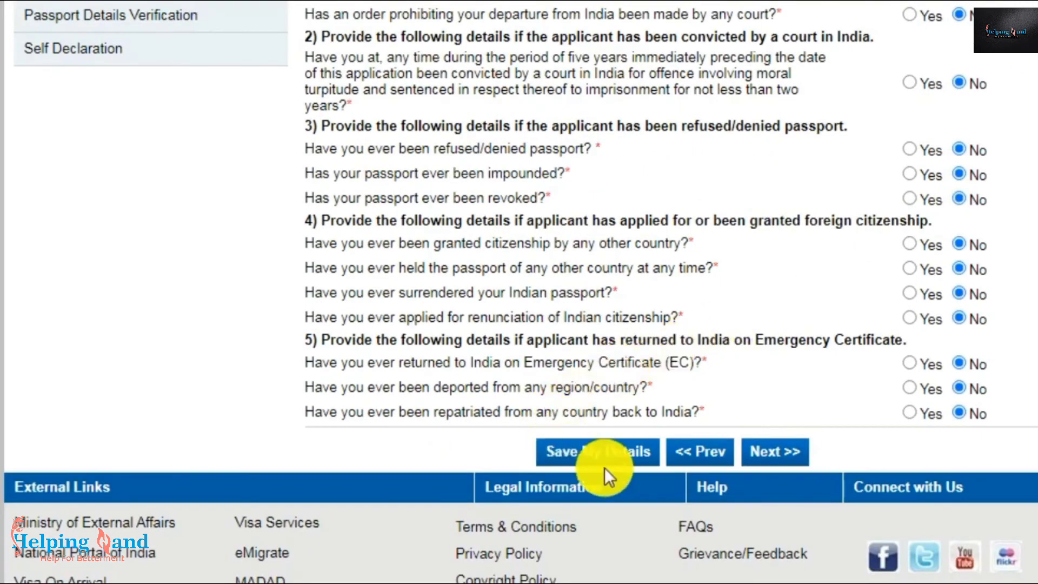
{"action": "left_click", "coordinate": [777, 466]}
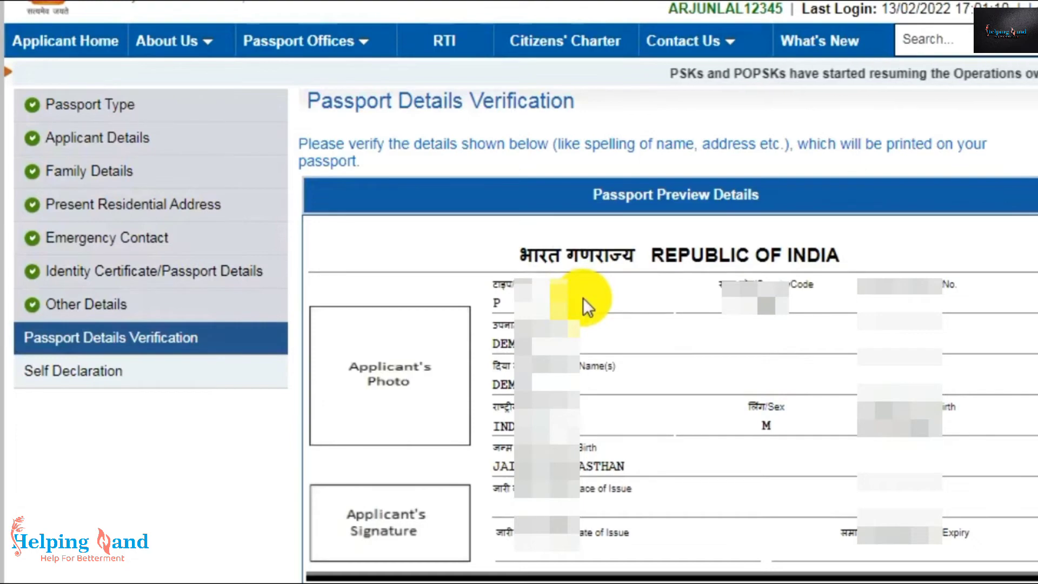
- Review the verification preview and move on to the Self Declaration page
{"action": "scroll", "coordinate": [583, 297], "scroll_direction": "down", "scroll_amount": 2}
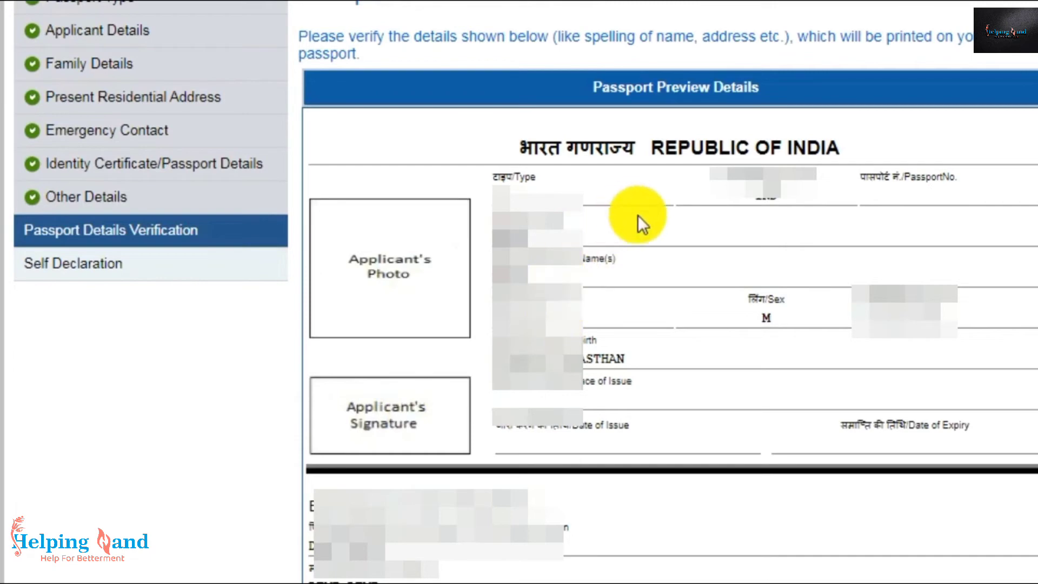
{"action": "scroll", "coordinate": [641, 222], "scroll_direction": "down", "scroll_amount": 2}
{"action": "scroll", "coordinate": [644, 226], "scroll_direction": "up", "scroll_amount": 2}
{"action": "scroll", "coordinate": [646, 229], "scroll_direction": "down", "scroll_amount": 2}
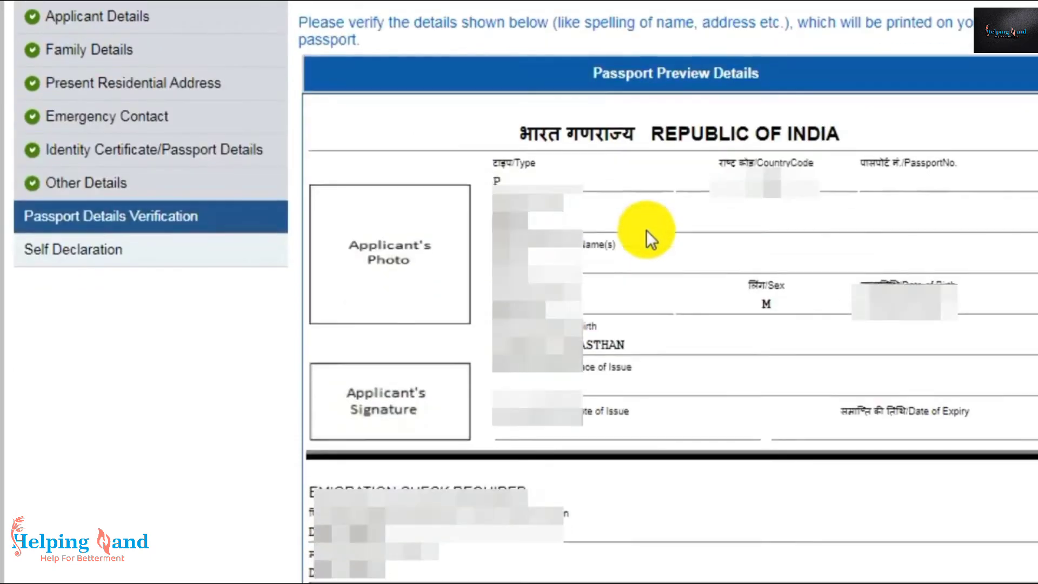
{"action": "scroll", "coordinate": [647, 230], "scroll_direction": "down", "scroll_amount": 4}
{"action": "scroll", "coordinate": [647, 229], "scroll_direction": "down", "scroll_amount": 2}
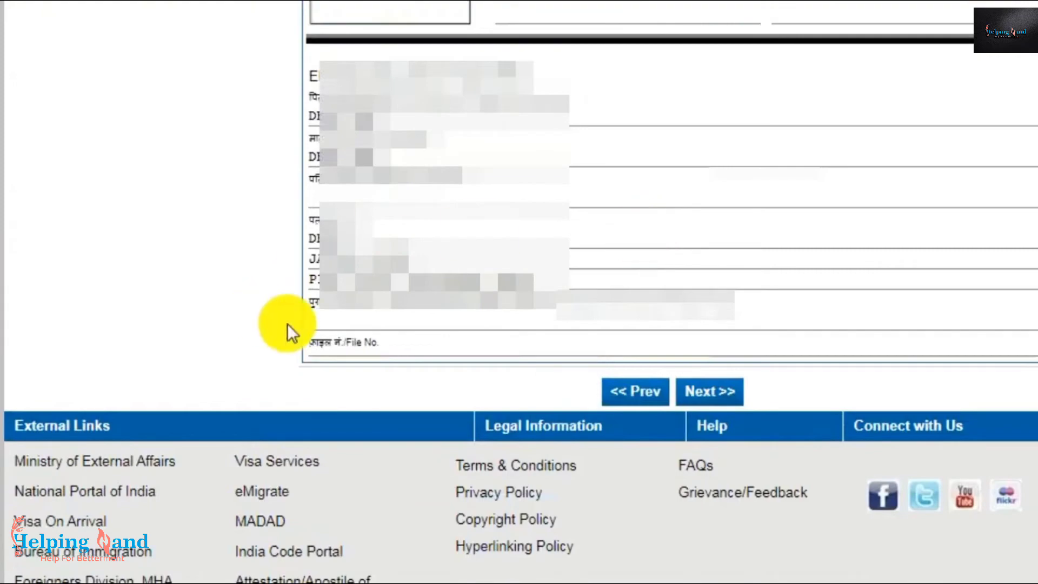
{"action": "left_click", "coordinate": [706, 392]}
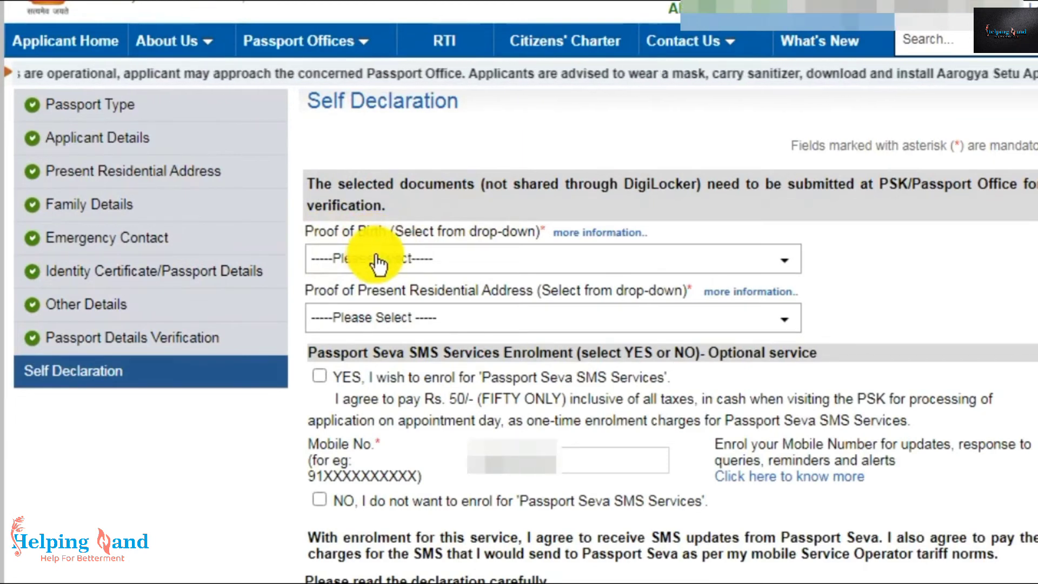
- Set Aadhaar Card as proof of birth and Aadhaar Card (Address Proof) as proof of address
{"action": "left_click", "coordinate": [410, 267]}
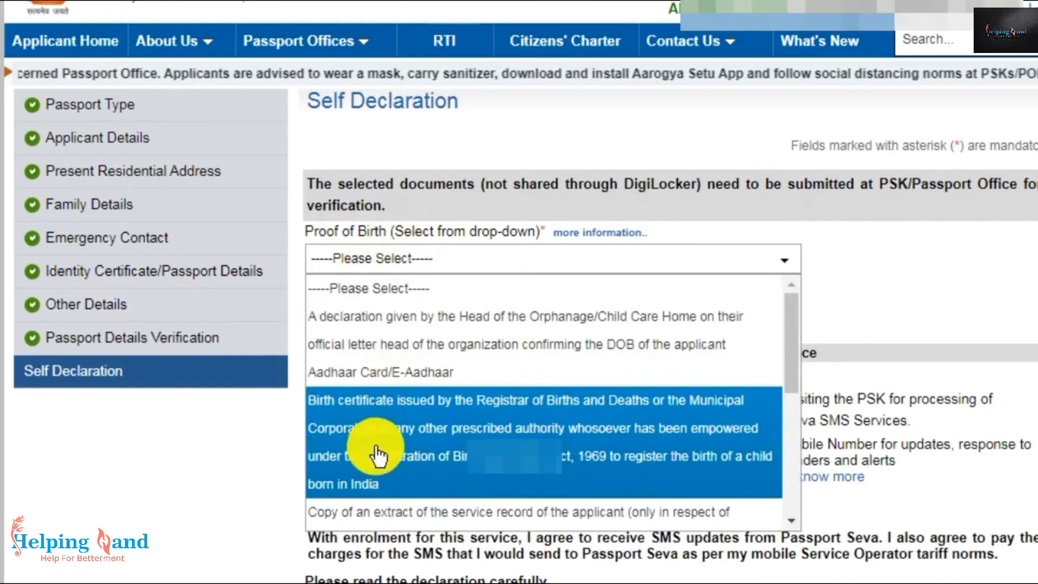
{"action": "left_click", "coordinate": [859, 277]}
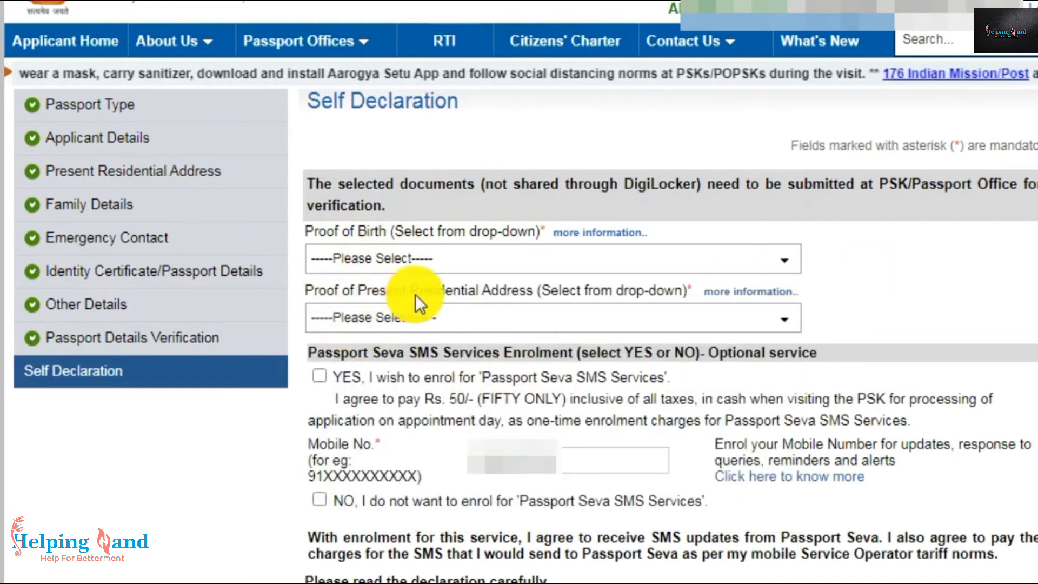
{"action": "left_click", "coordinate": [530, 327]}
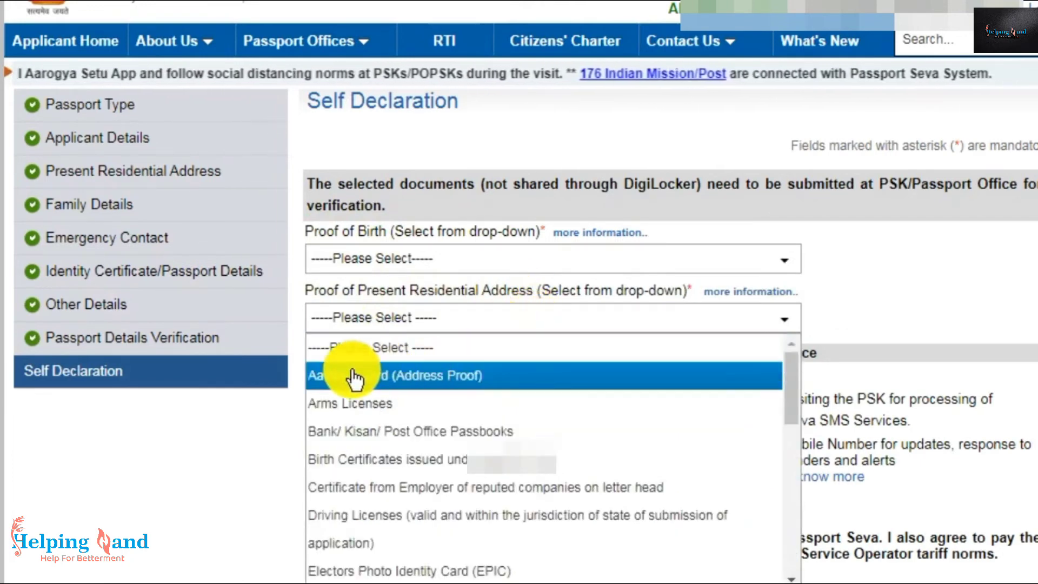
{"action": "left_click", "coordinate": [448, 379]}
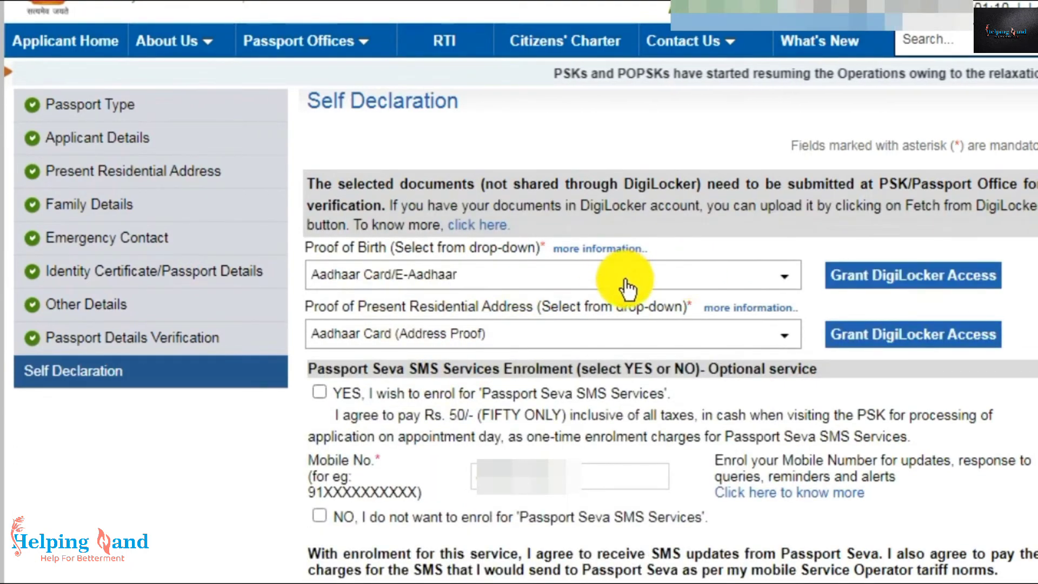
- Decline enrolment in the Passport Seva SMS Services
{"action": "scroll", "coordinate": [627, 273], "scroll_direction": "down", "scroll_amount": 2}
{"action": "scroll", "coordinate": [632, 264], "scroll_direction": "down", "scroll_amount": 2}
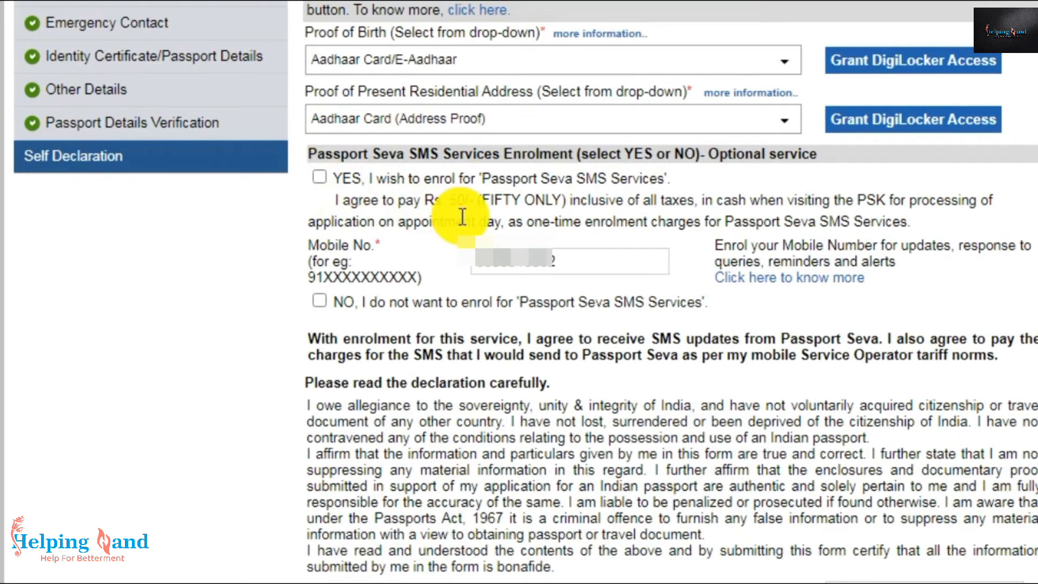
{"action": "left_click", "coordinate": [319, 302]}
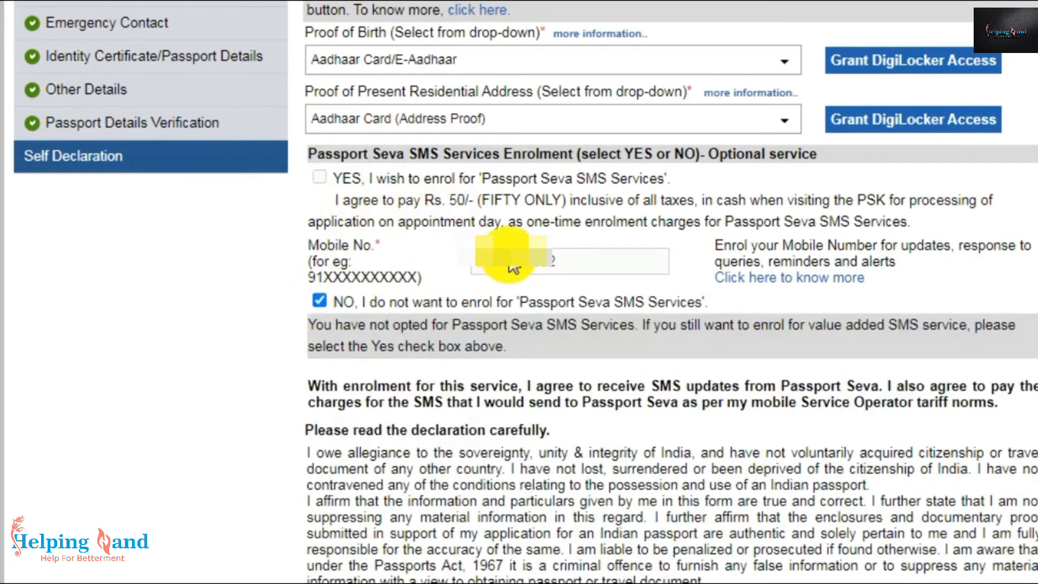
{"action": "scroll", "coordinate": [513, 264], "scroll_direction": "down", "scroll_amount": 10}
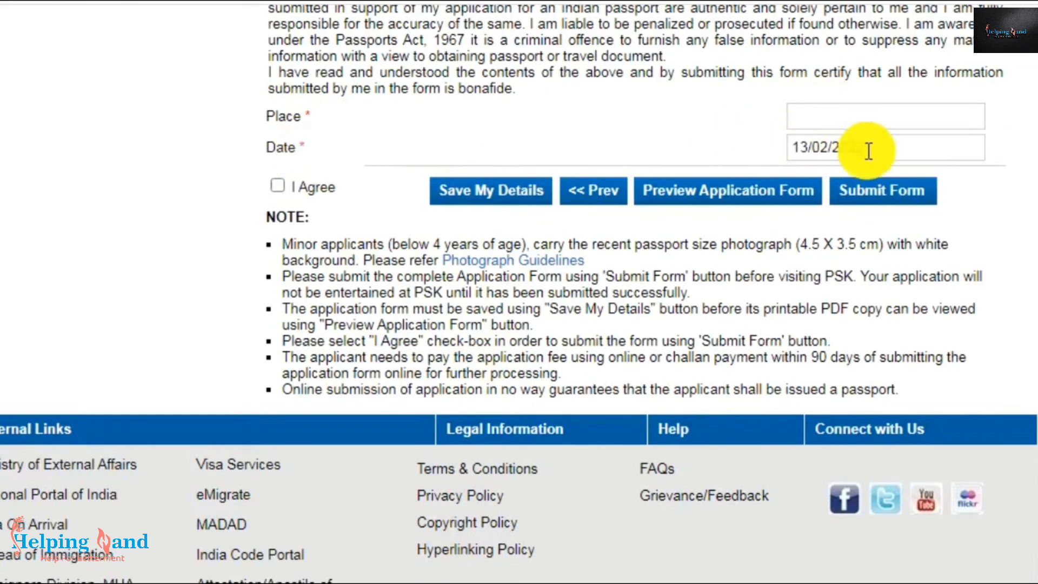
- Accept the declaration with the pre-filled date and submit the form for an ARN
{"action": "left_click_drag", "start_coordinate": [868, 151], "coordinate": [758, 151]}
{"action": "left_click", "coordinate": [611, 99]}
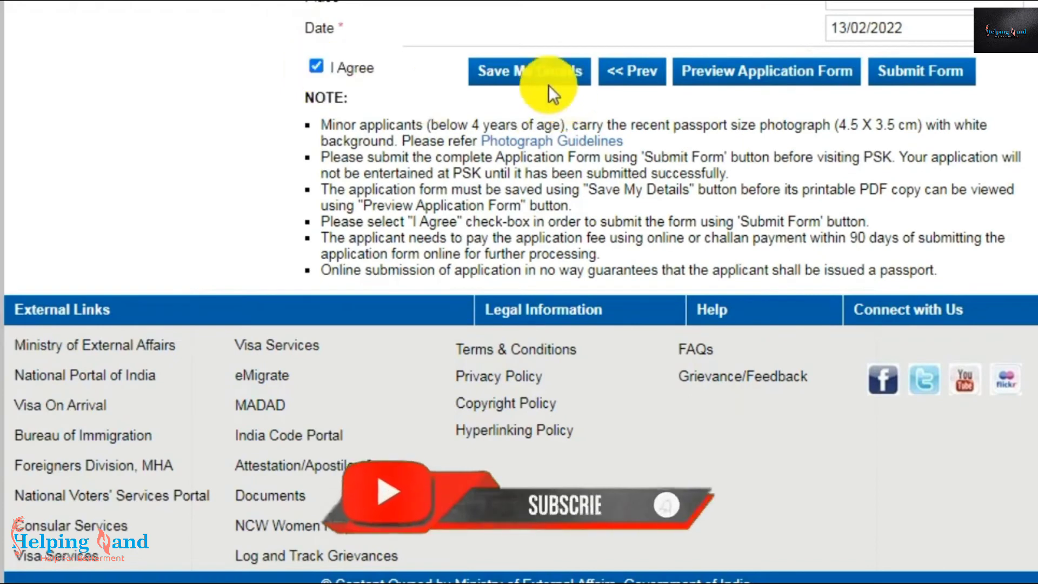
{"action": "left_click", "coordinate": [910, 73]}
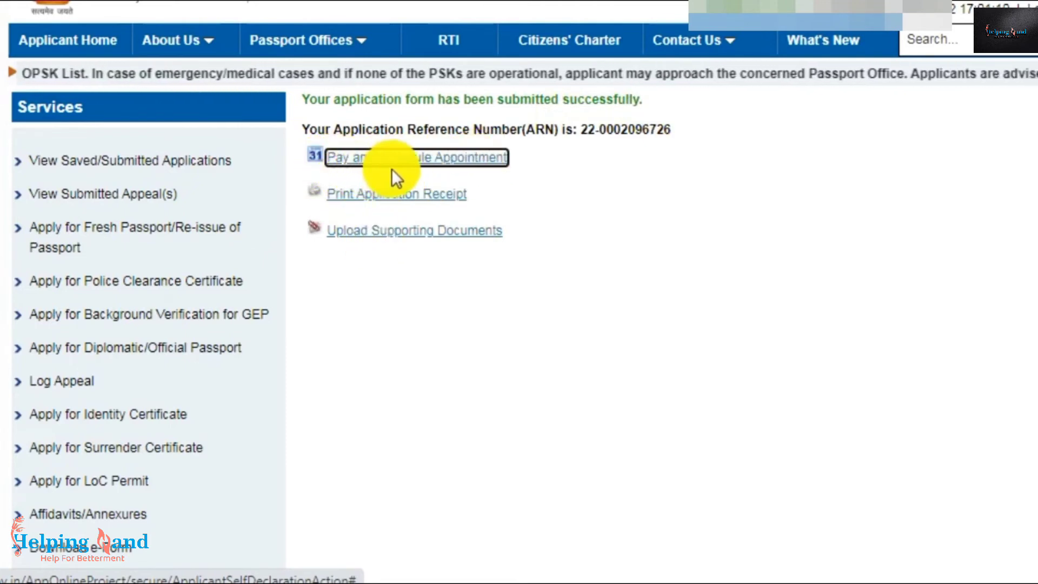
- Start Pay and Schedule Appointment with Online Payment via State Bank MOPS
{"action": "left_click", "coordinate": [433, 158]}
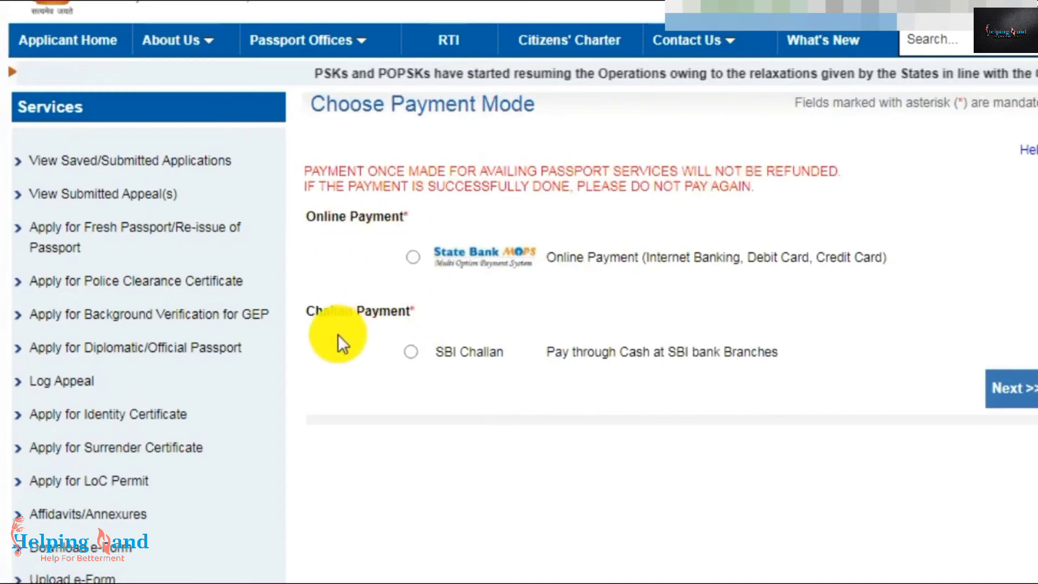
{"action": "left_click", "coordinate": [411, 258]}
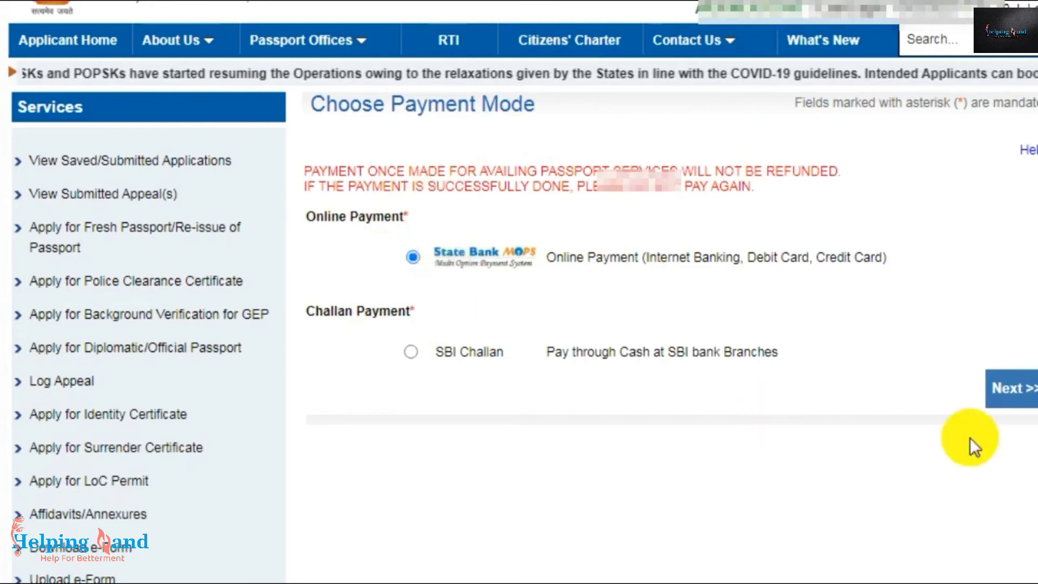
{"action": "left_click", "coordinate": [1014, 401]}
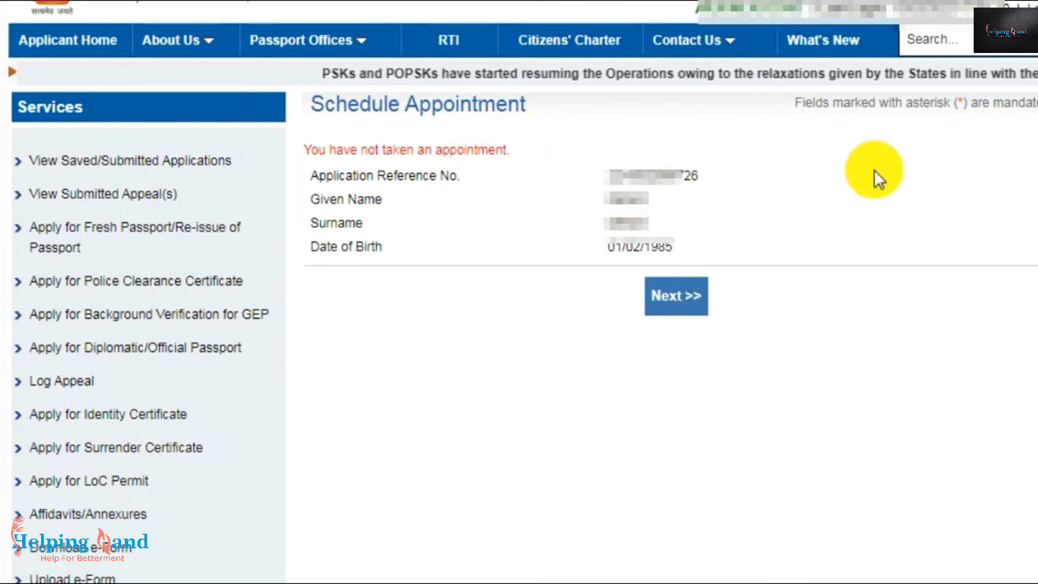
- Choose RPO Jaipur as the appointment location, enter the captcha and continue
{"action": "left_click", "coordinate": [670, 303]}
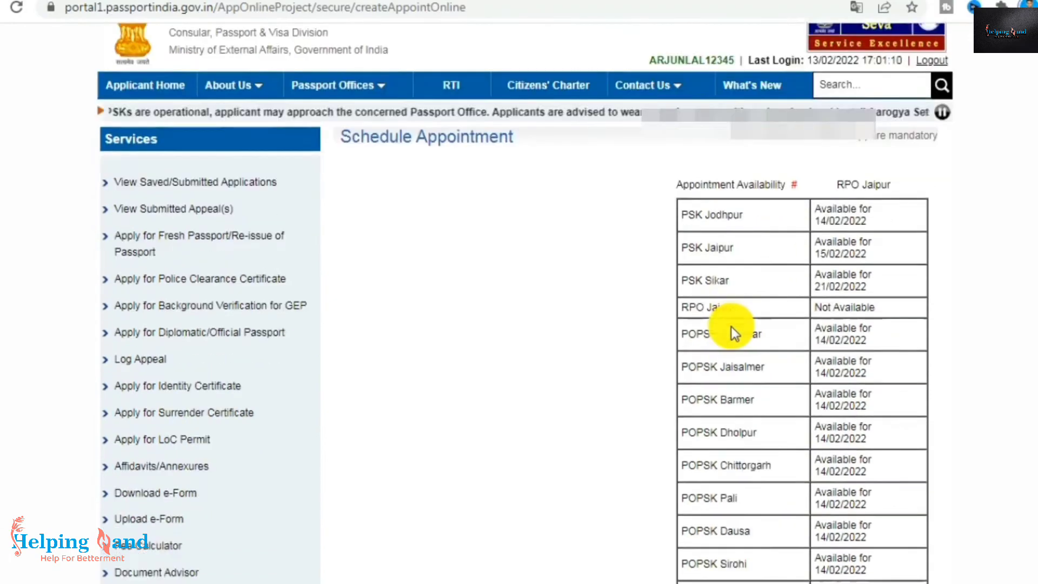
{"action": "scroll", "coordinate": [731, 327], "scroll_direction": "down", "scroll_amount": 10}
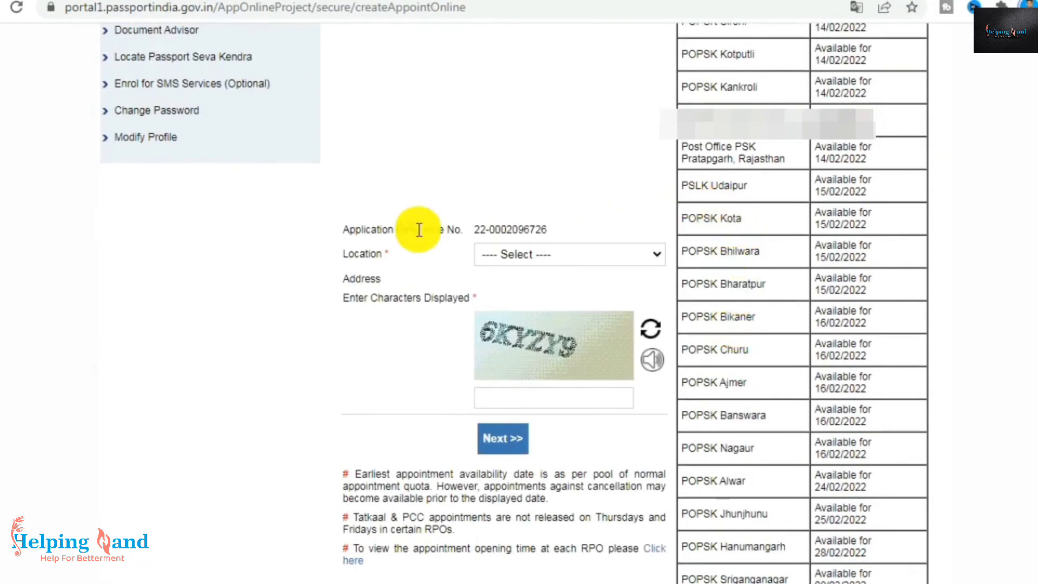
{"action": "left_click", "coordinate": [577, 257]}
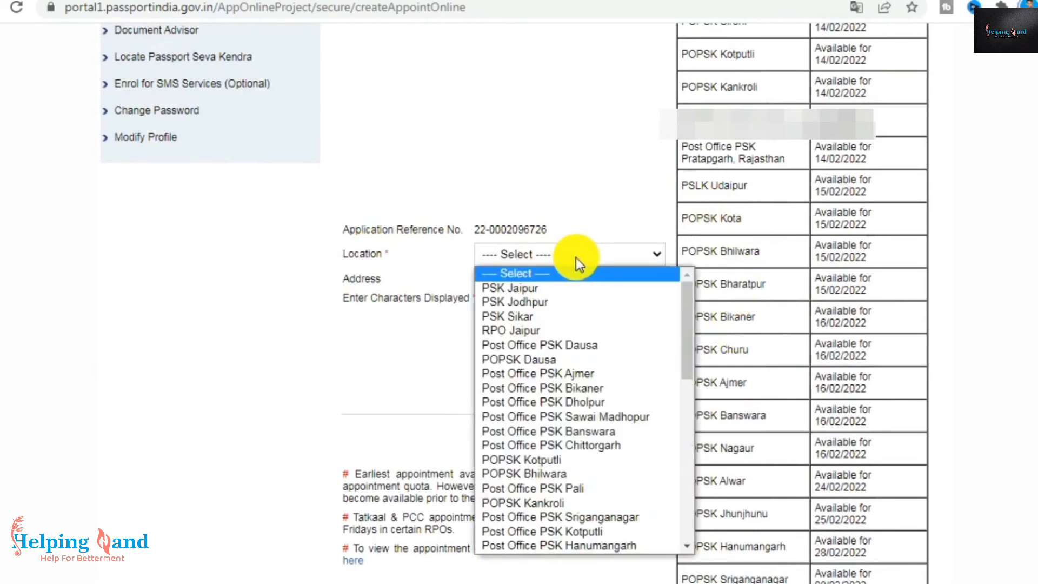
{"action": "left_click", "coordinate": [511, 330]}
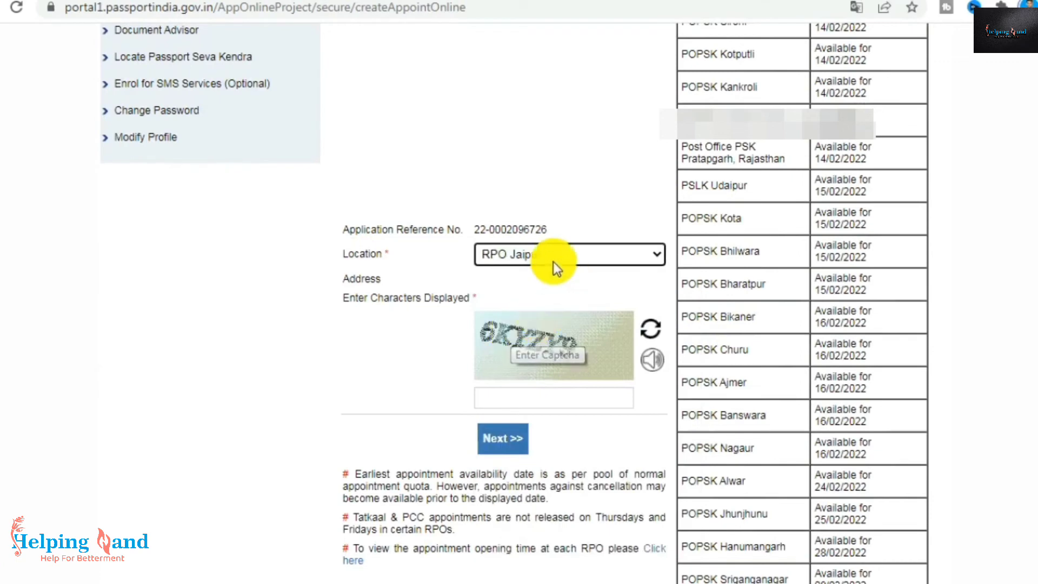
{"action": "left_click", "coordinate": [540, 398]}
{"action": "left_click", "coordinate": [502, 438]}
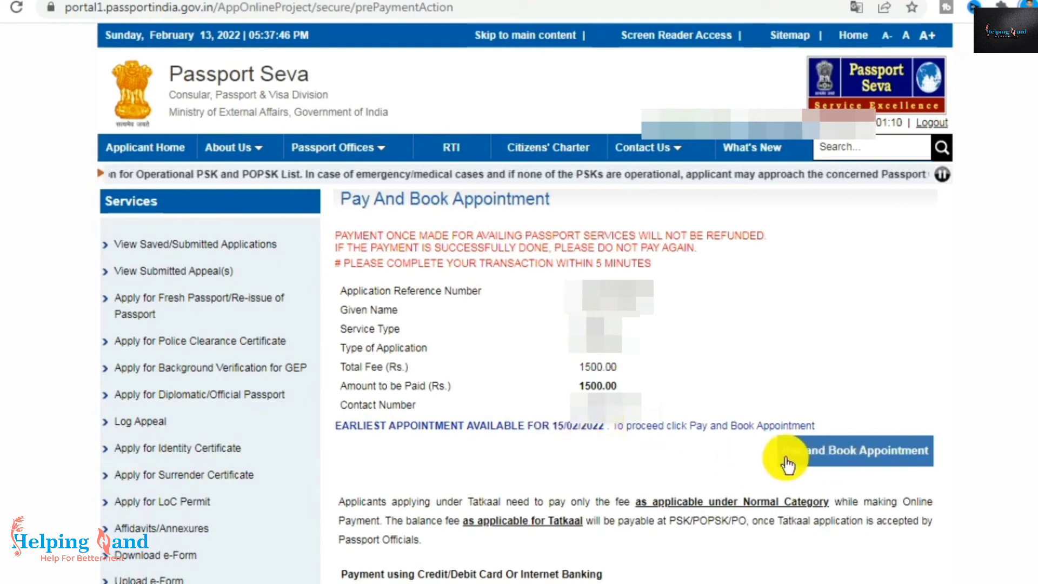
- Confirm Pay and Book Appointment and accept the payment-status alert to reach SBI MOPS
{"action": "left_click", "coordinate": [864, 460]}
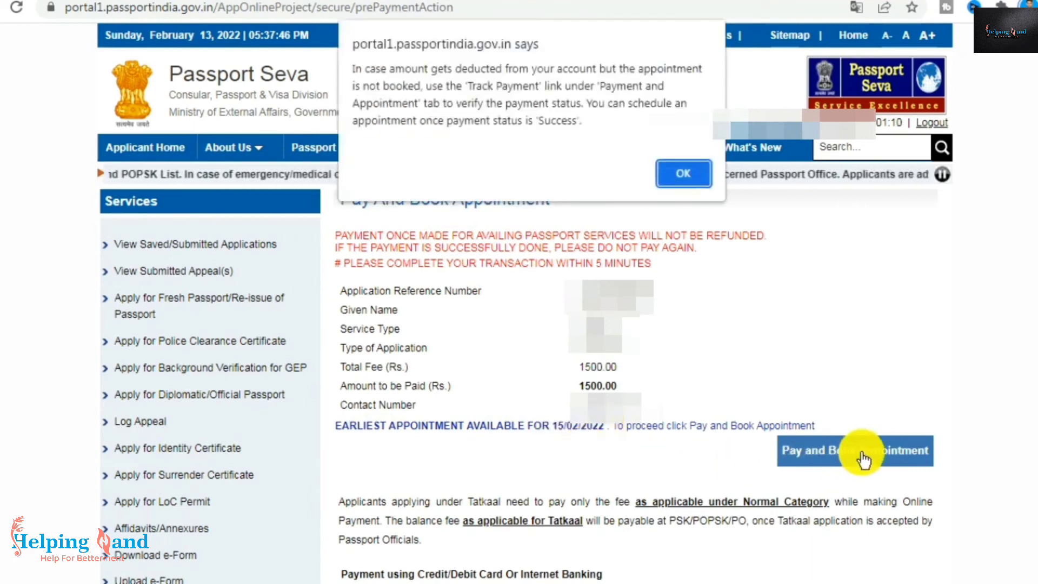
{"action": "left_click", "coordinate": [690, 179]}
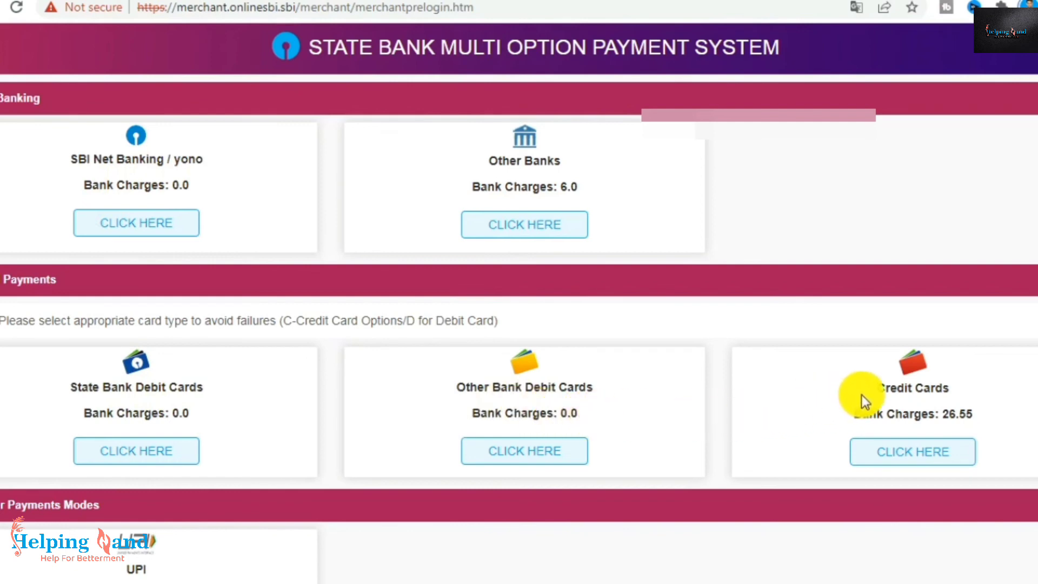
- Choose UPI to pay the 1500.00 FRESH passport fee for Jaipur
{"action": "scroll", "coordinate": [862, 395], "scroll_direction": "down", "scroll_amount": 3}
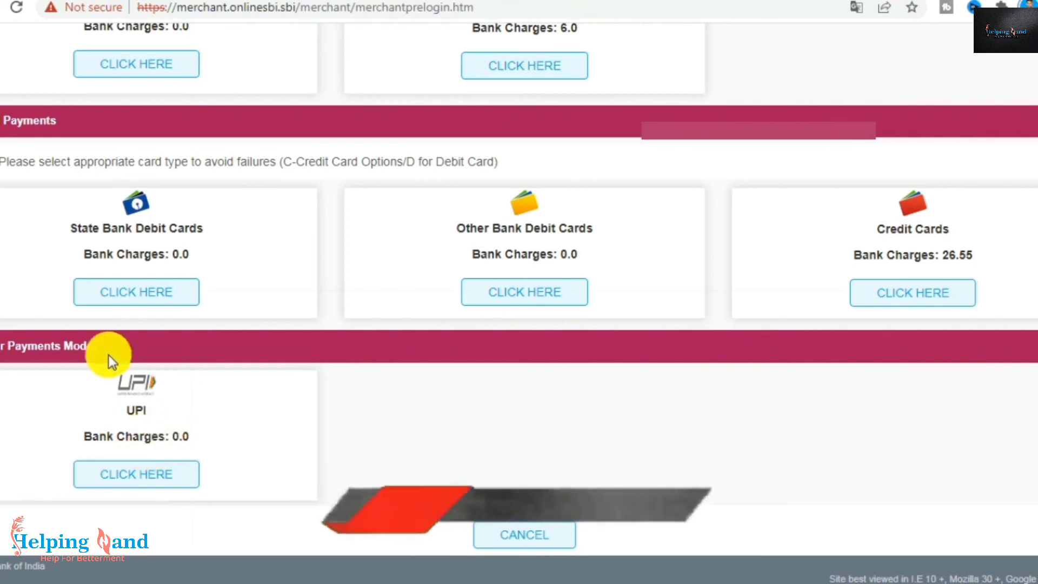
{"action": "left_click", "coordinate": [155, 471]}
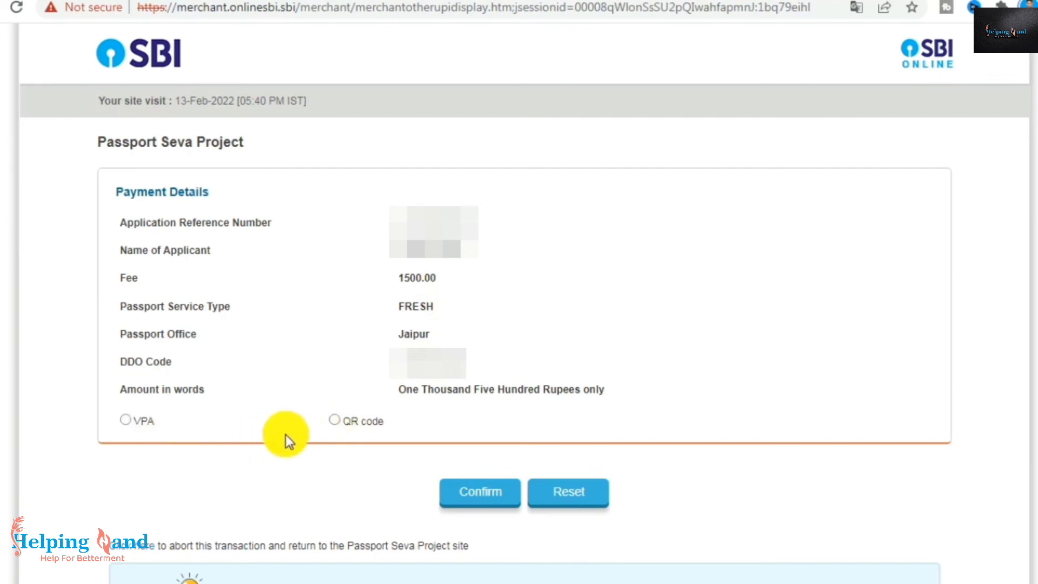
- Pay the 1500.00 fee by UPI QR code, confirming and dismissing the 'Please enter VPA!' alert
{"action": "left_click", "coordinate": [334, 420]}
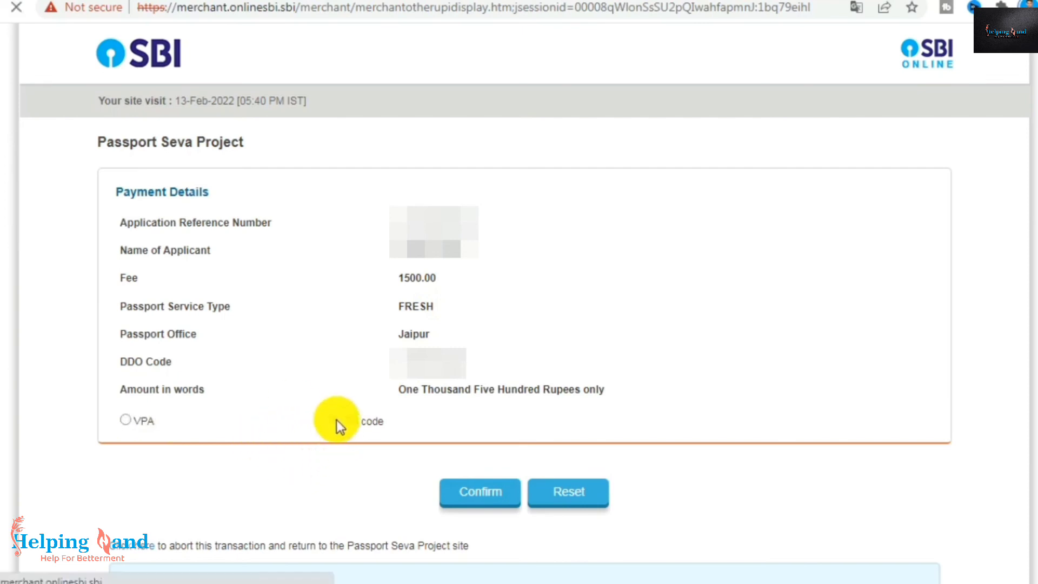
{"action": "left_click", "coordinate": [478, 500]}
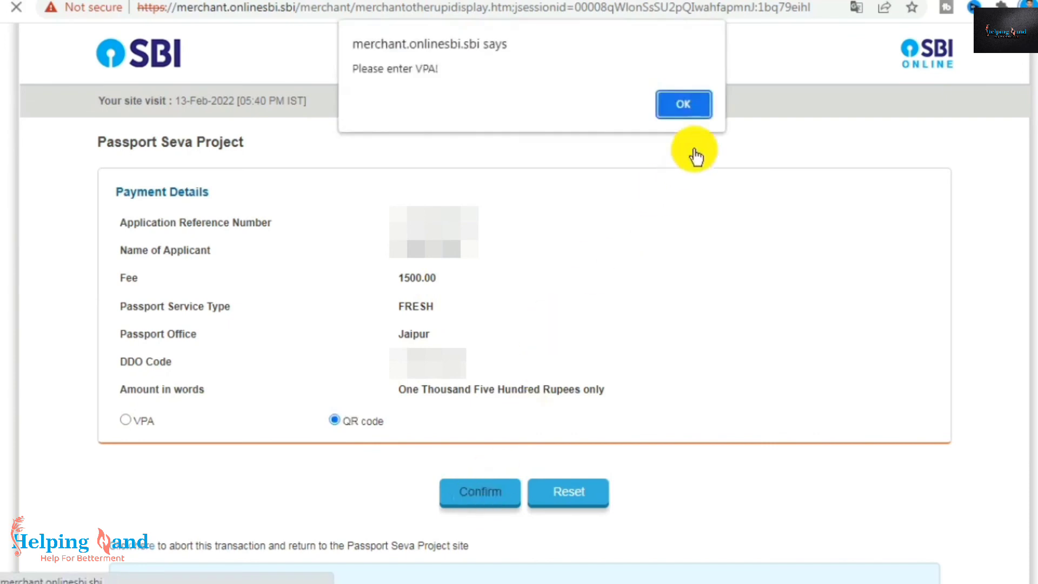
{"action": "left_click", "coordinate": [692, 104]}
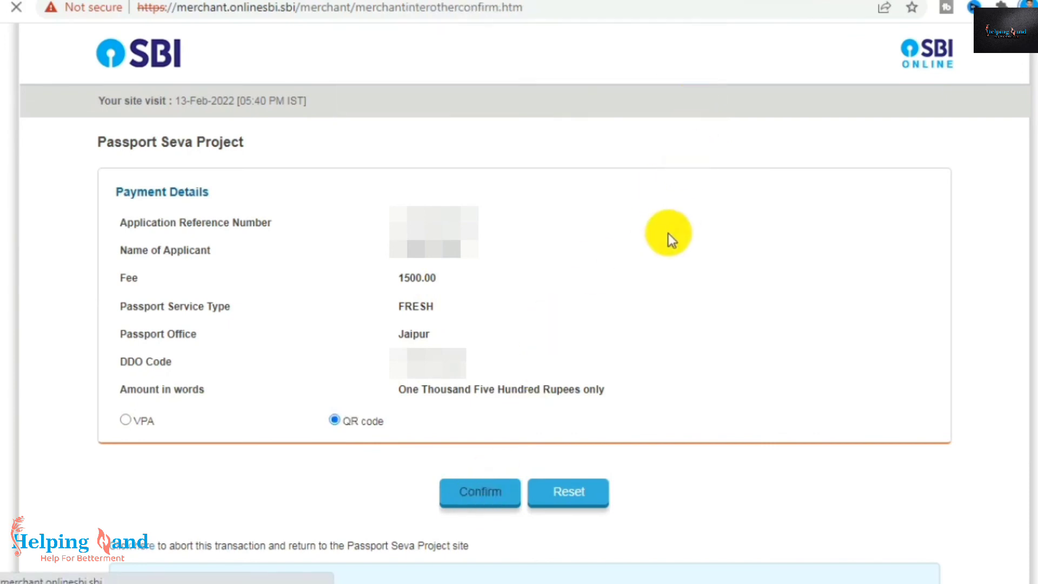